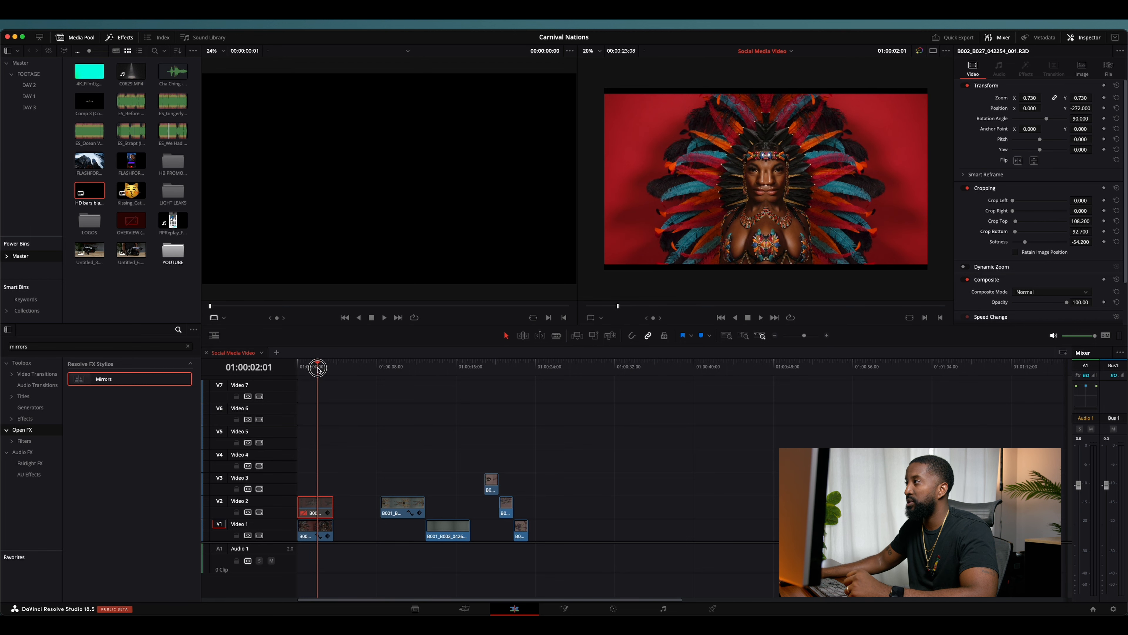
Try a Mirror 1 angle of -30 on the Video 1 clip's Mirrors effect, and undo the change.
left_click(325, 530)
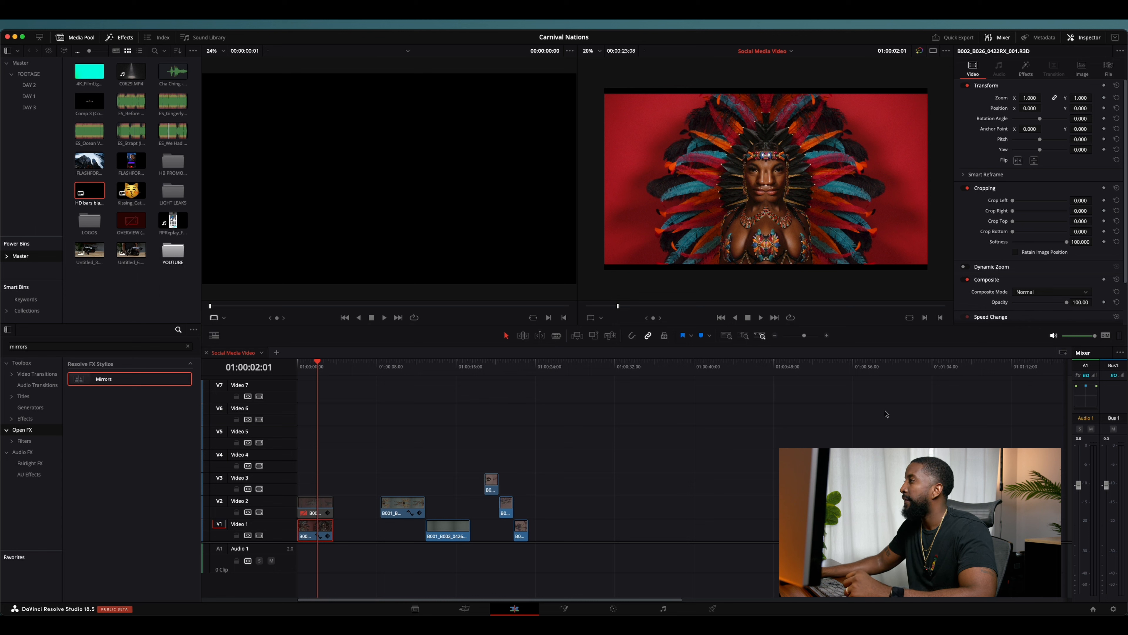
left_click(1025, 68)
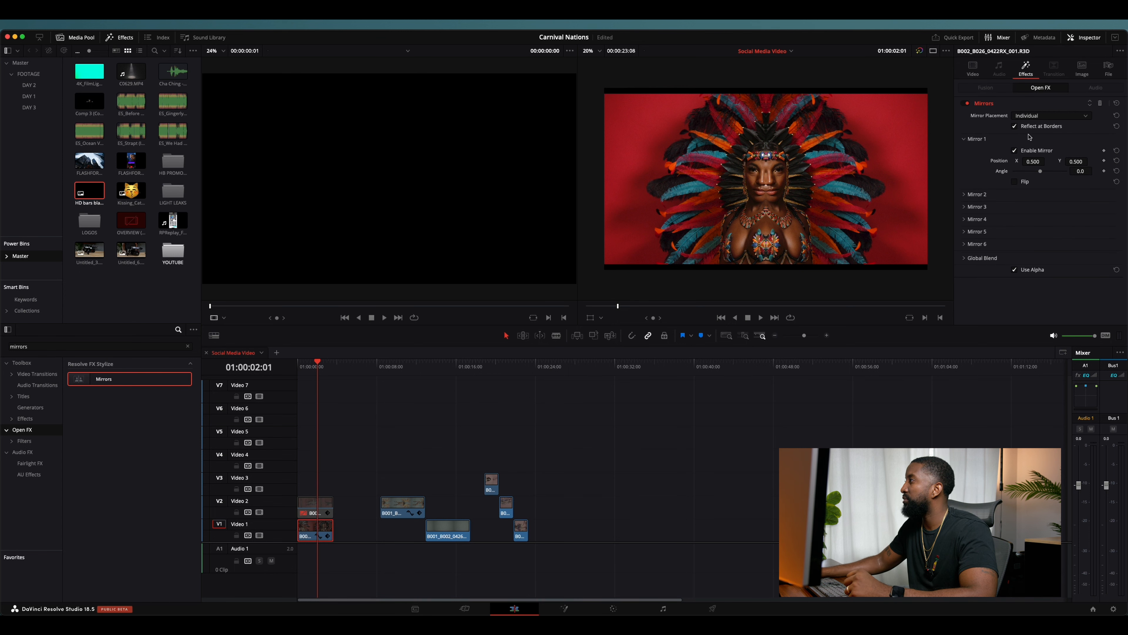
mouse_move(1040, 174)
left_mouse_down()
mouse_move(999, 158)
mouse_move(1032, 173)
left_mouse_up()
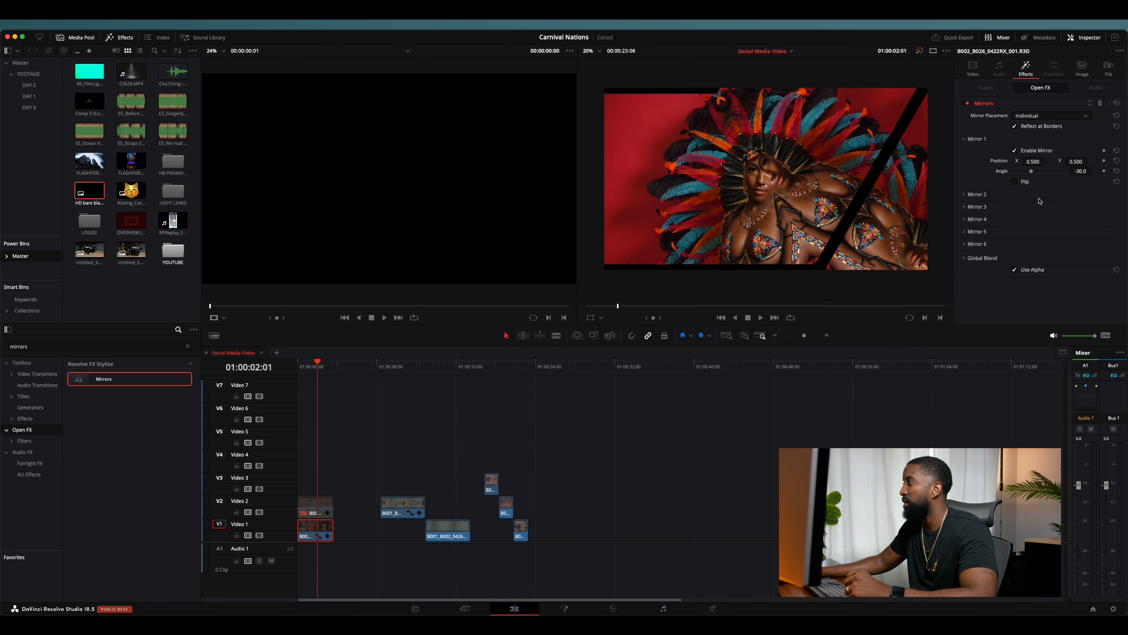
key("super+z")
Try the Rosette and Kaleidoscope mirror placements and the Mirror 1 flip, restoring Individual placement without the flip.
left_click(1039, 116)
left_click(1033, 134)
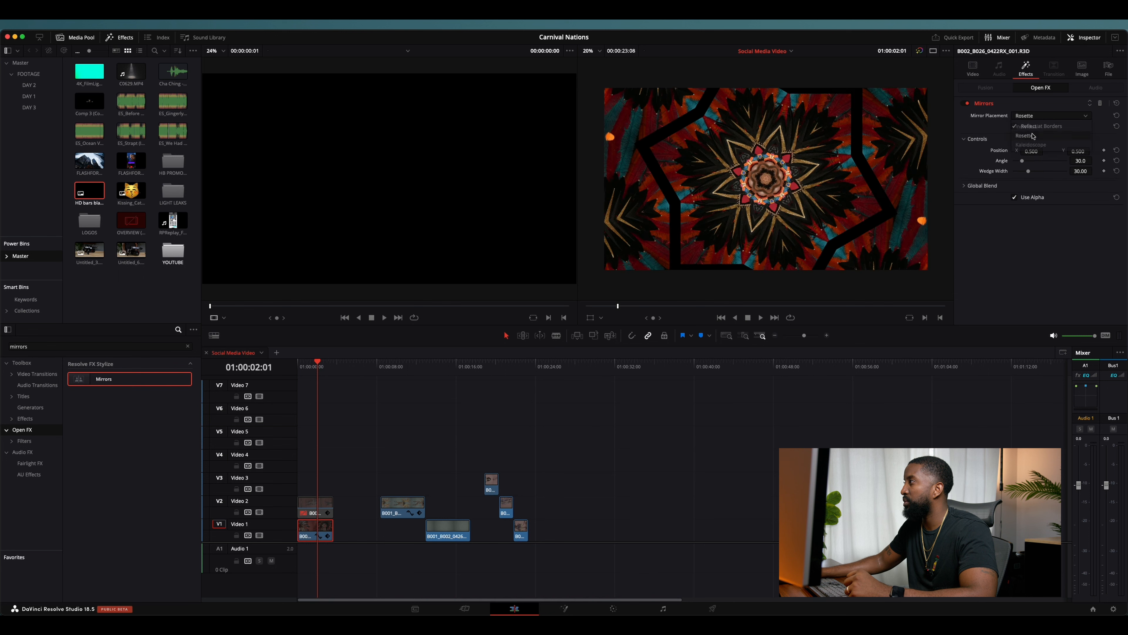
left_click(1044, 116)
left_click(1032, 148)
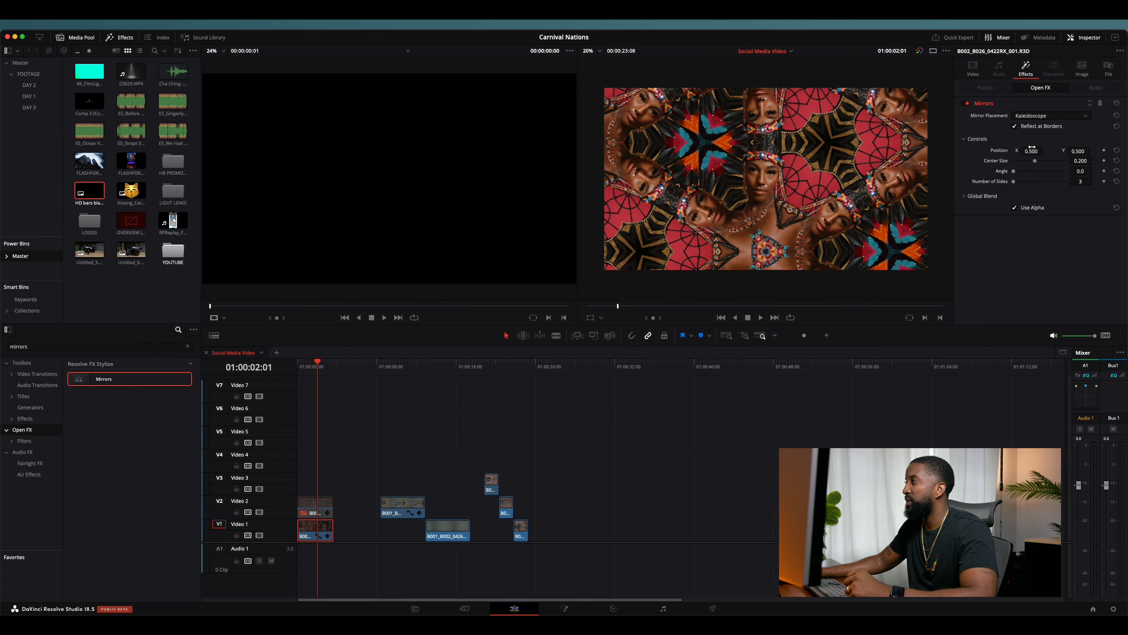
left_click(1044, 116)
left_click(1040, 127)
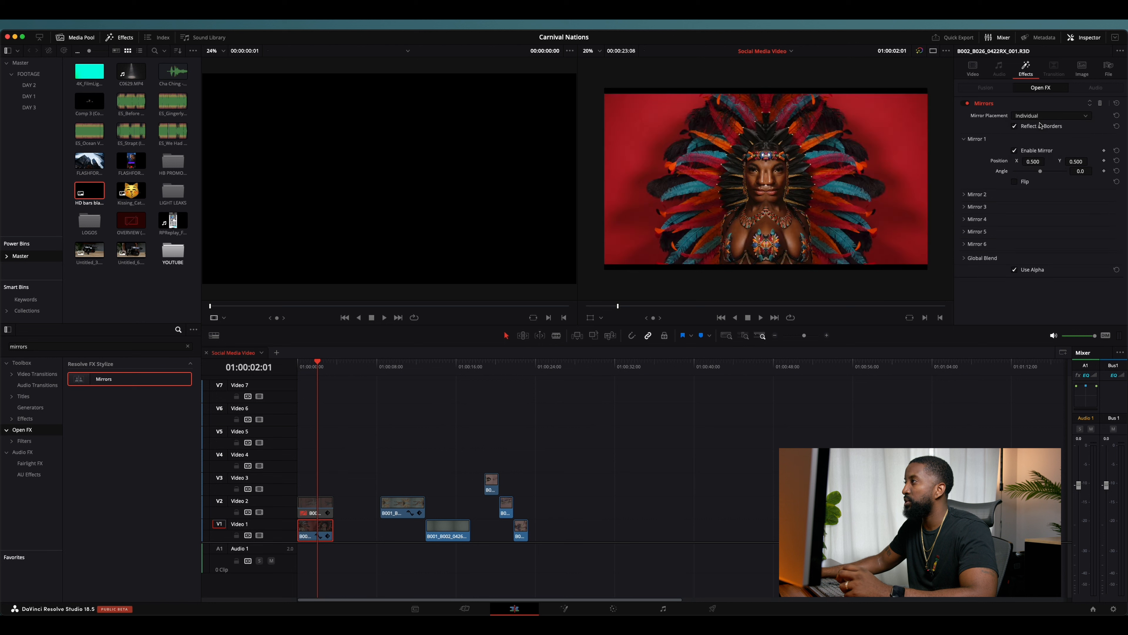
left_click(1016, 181)
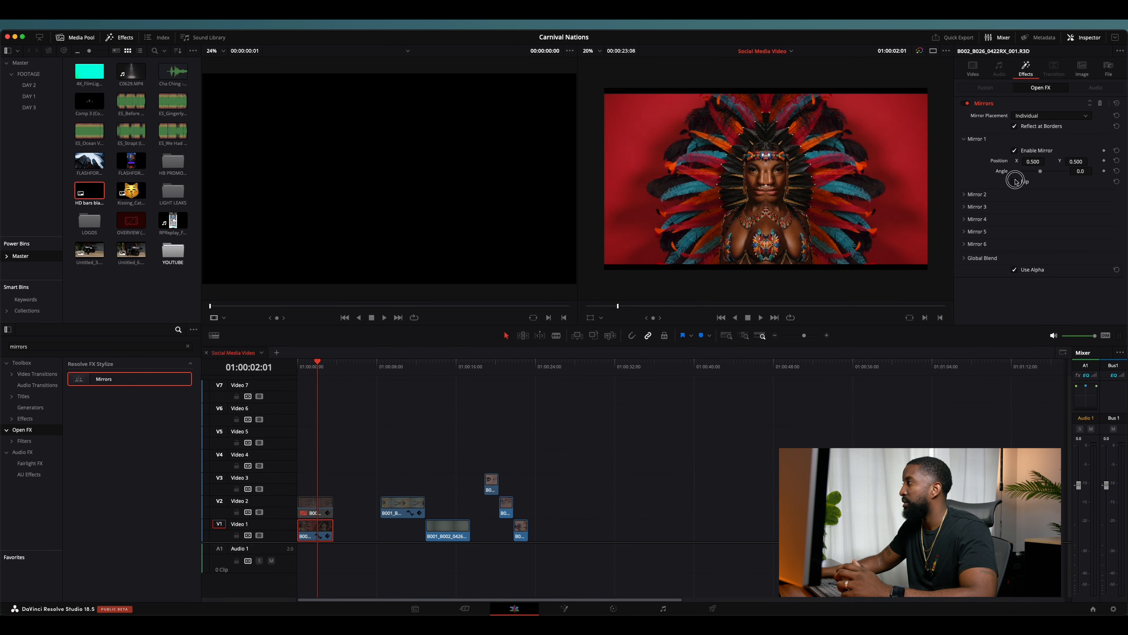
left_click(1015, 183)
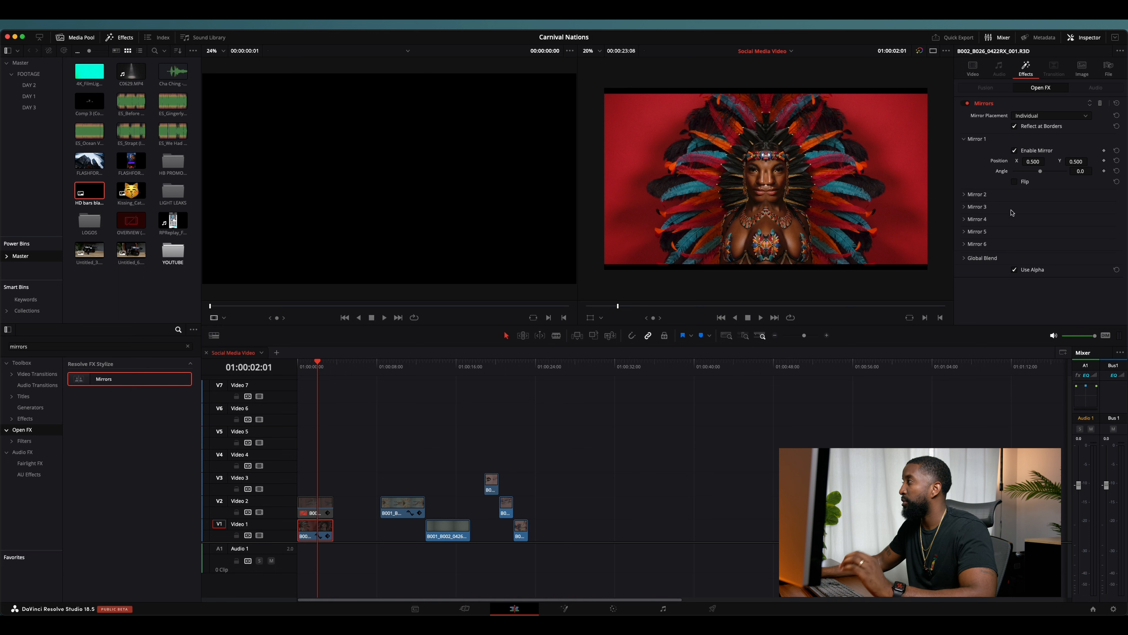
Shift the mirrored clip on Video 1 horizontally to a Position X of -1152 and play the result.
left_click(974, 69)
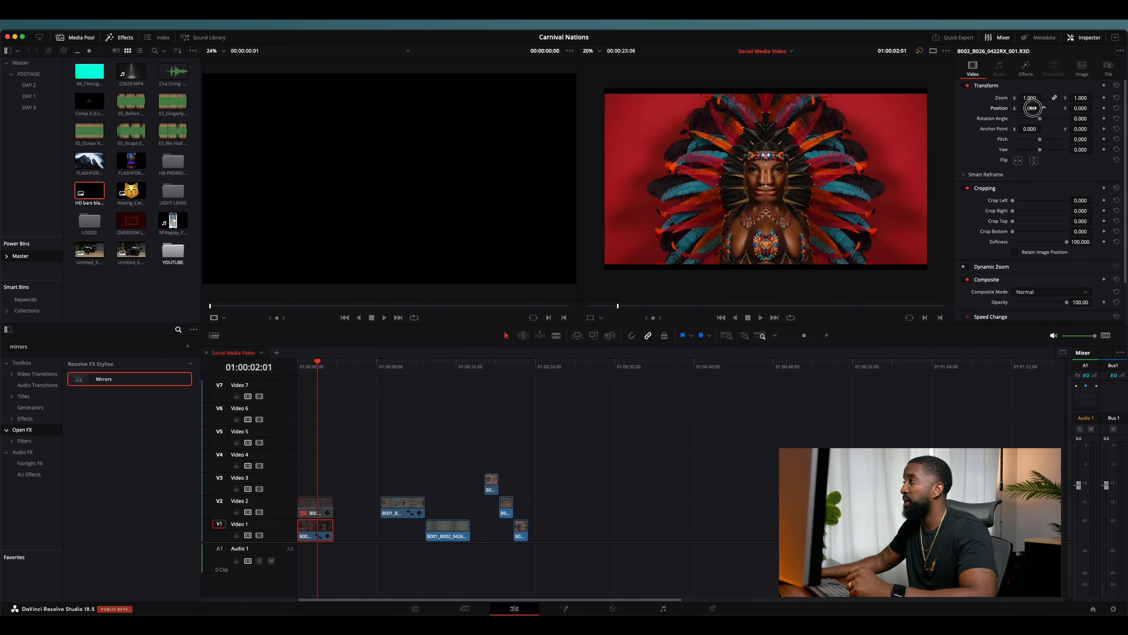
left_click_drag(1030, 108, 798, 101)
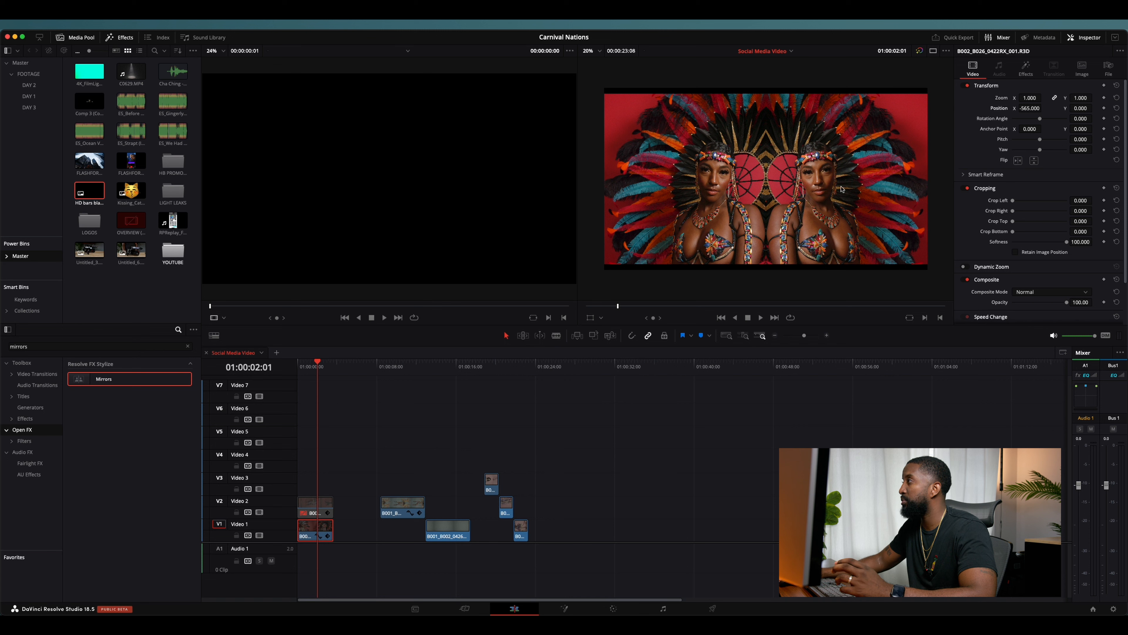
left_click_drag(1030, 108, 792, 112)
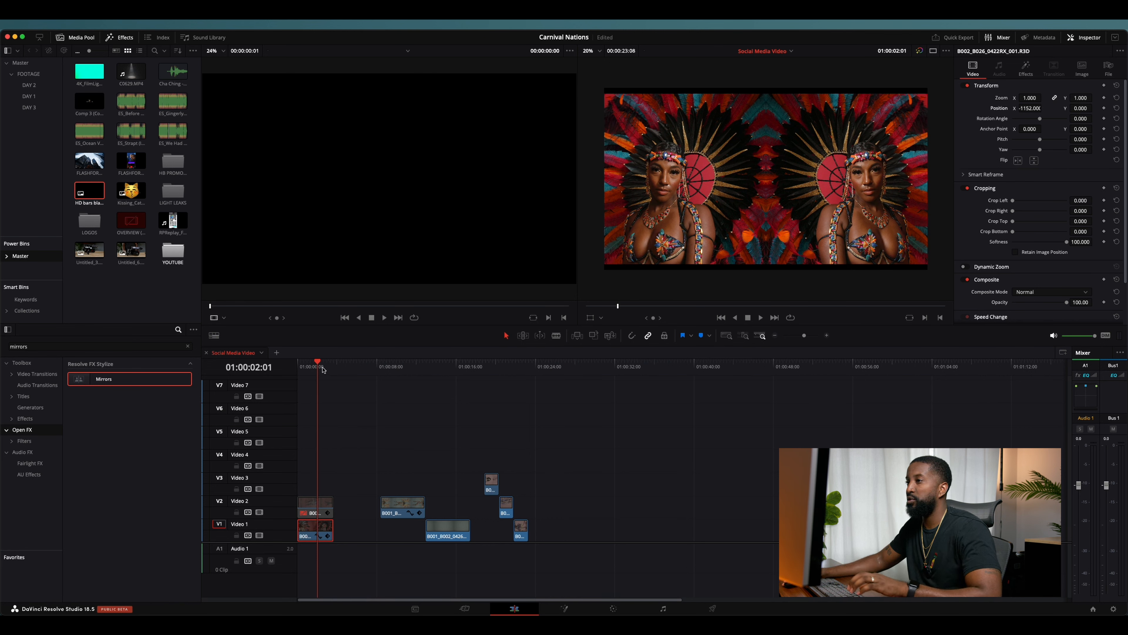
left_click_drag(324, 370, 274, 391)
key("space")
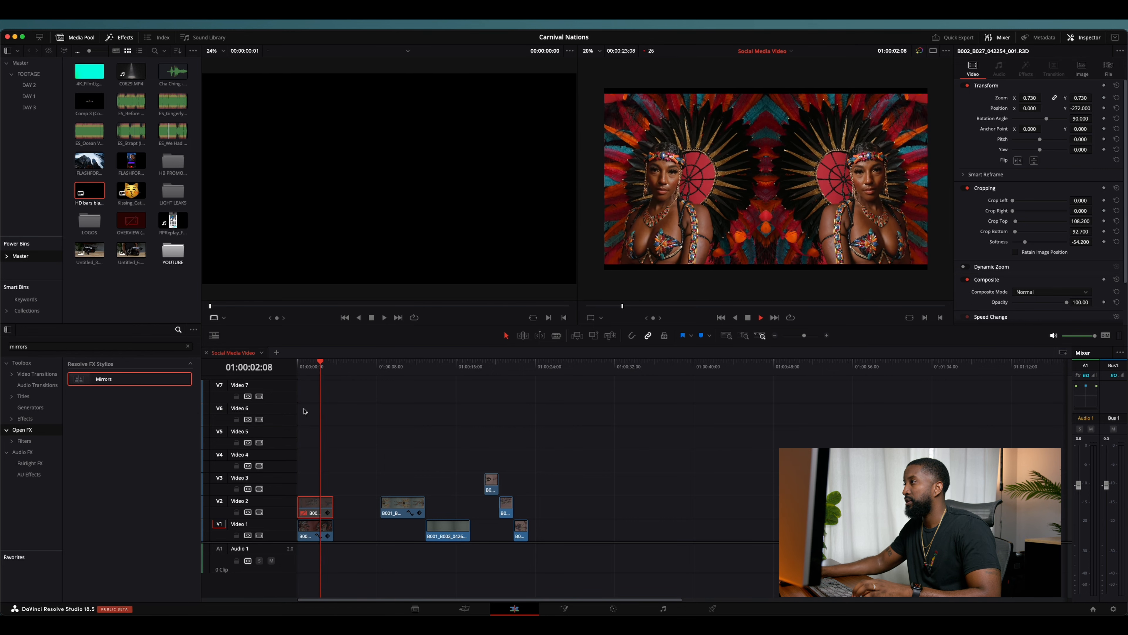
key("space")
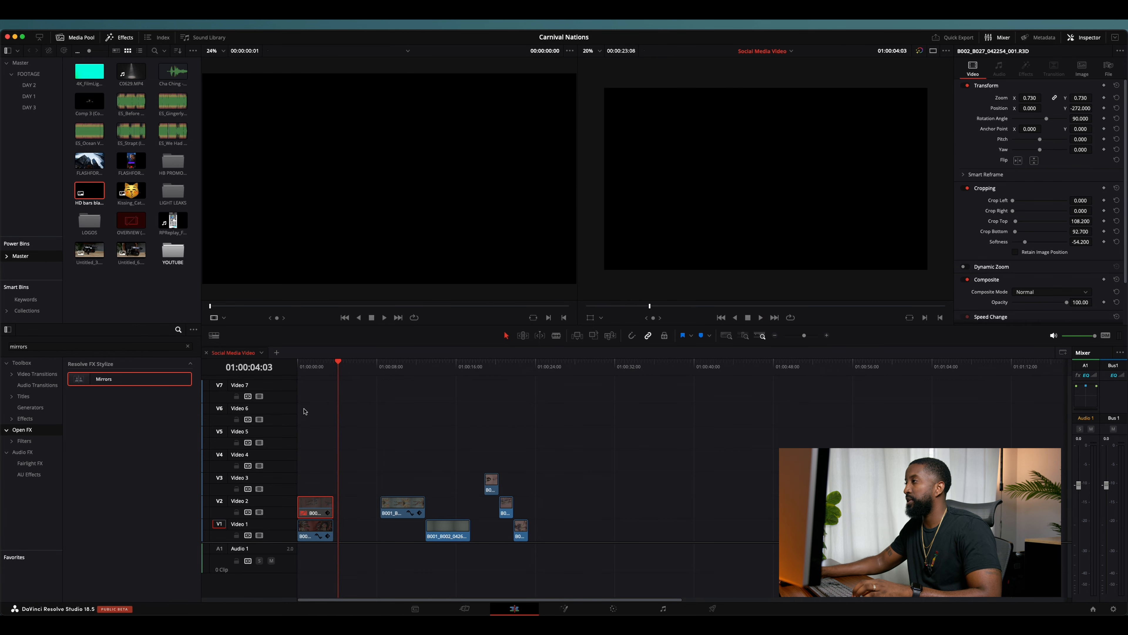
Enable the disabled opening clip on Video 2 and scrub through the layered result.
left_click(310, 367)
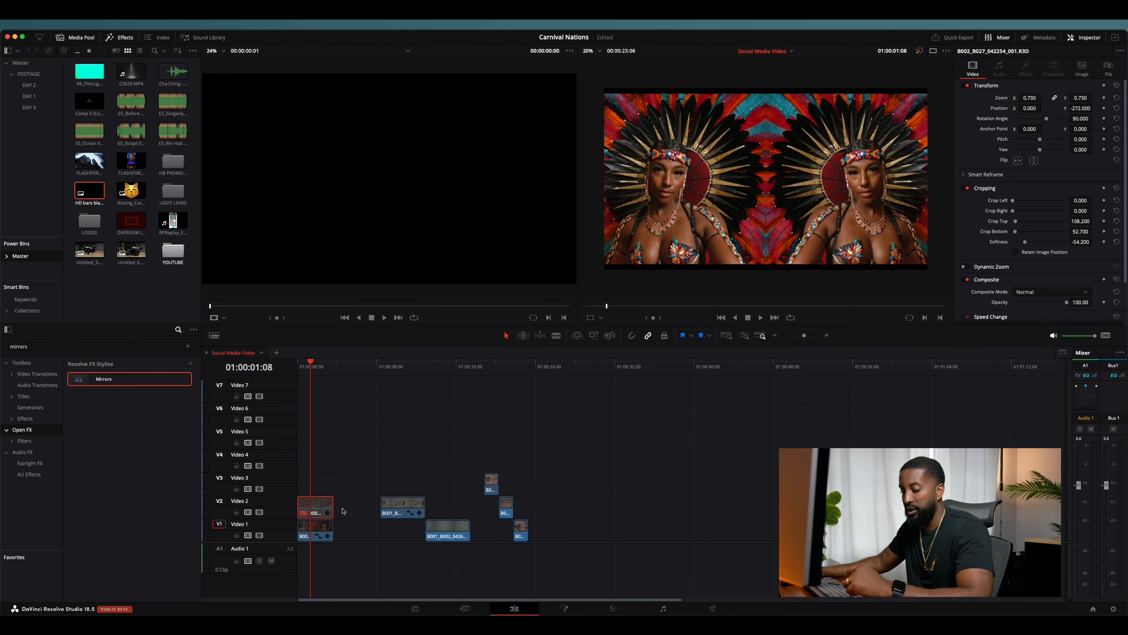
key("d")
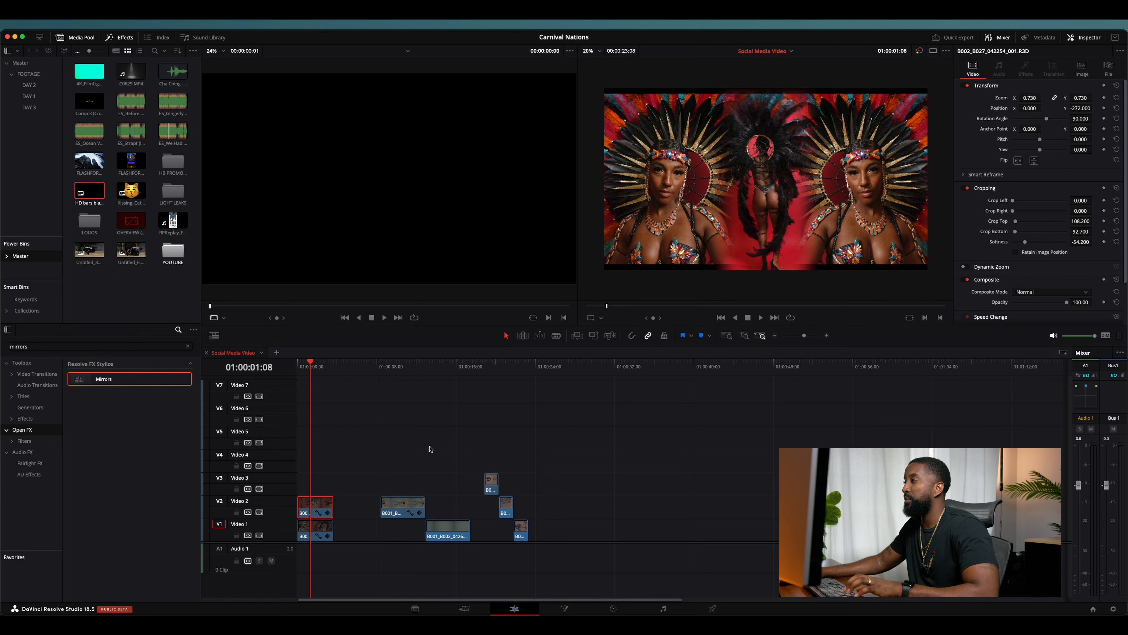
left_click_drag(310, 363, 285, 365)
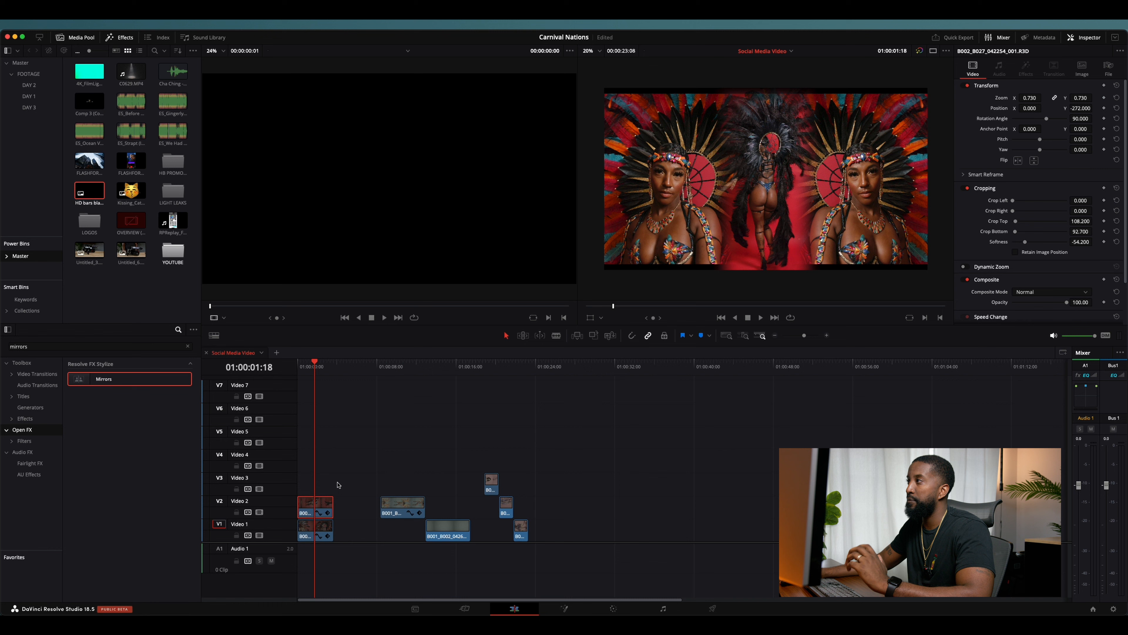
left_click_drag(311, 367, 328, 377)
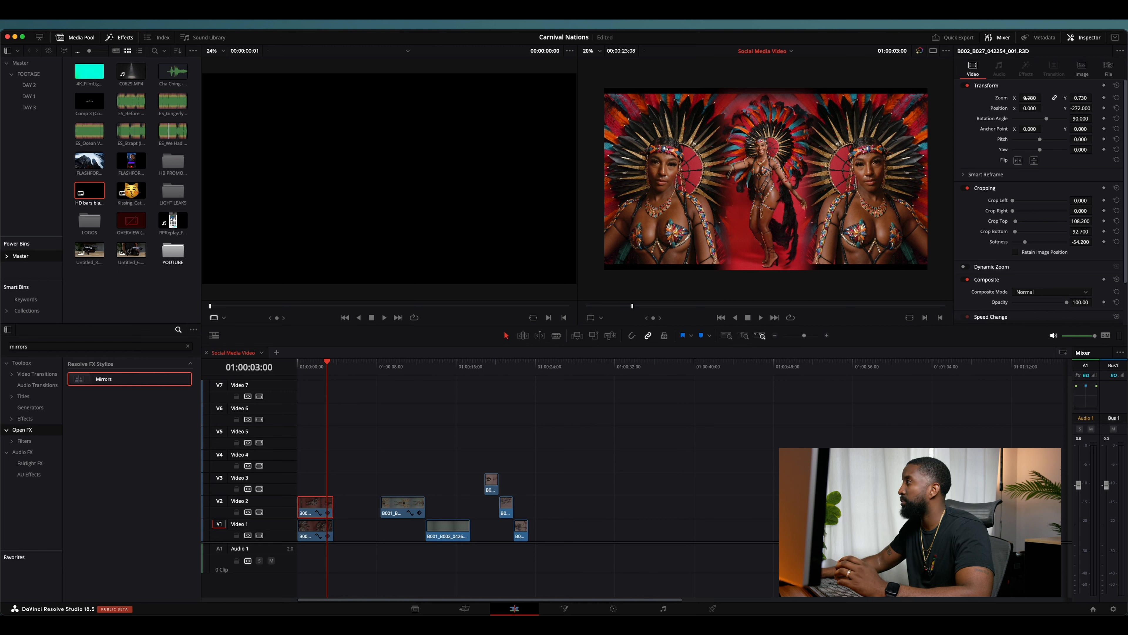
Set the opening Video 2 clip's zoom to 1.140 and its Position Y to -626, and play it back from the start.
left_click_drag(1027, 98, 1046, 99)
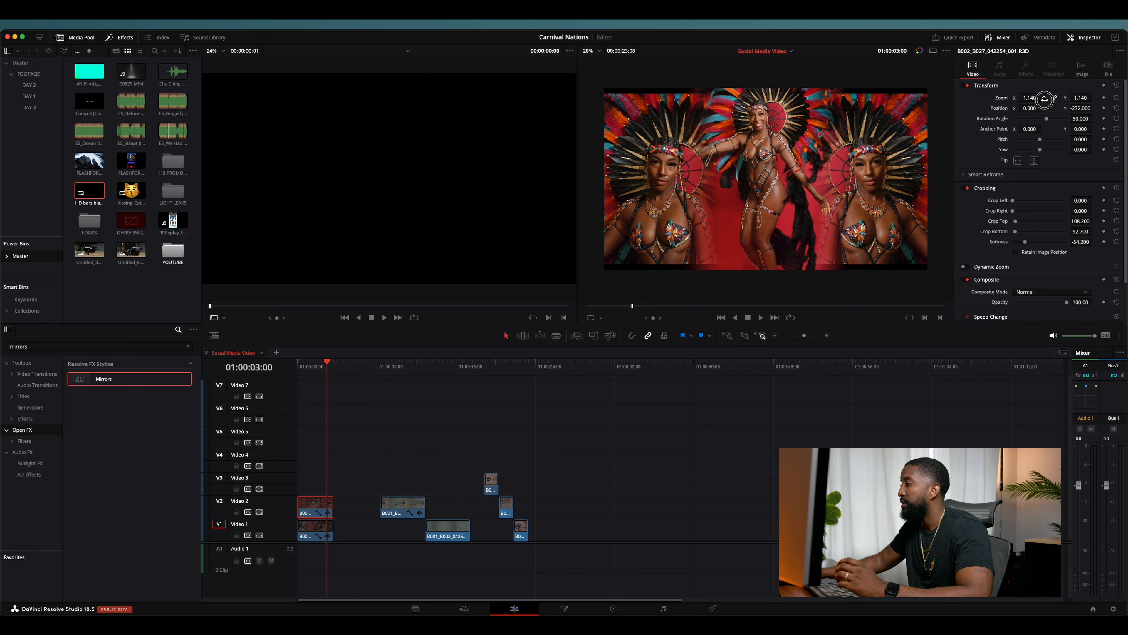
left_click_drag(1033, 108, 938, 134)
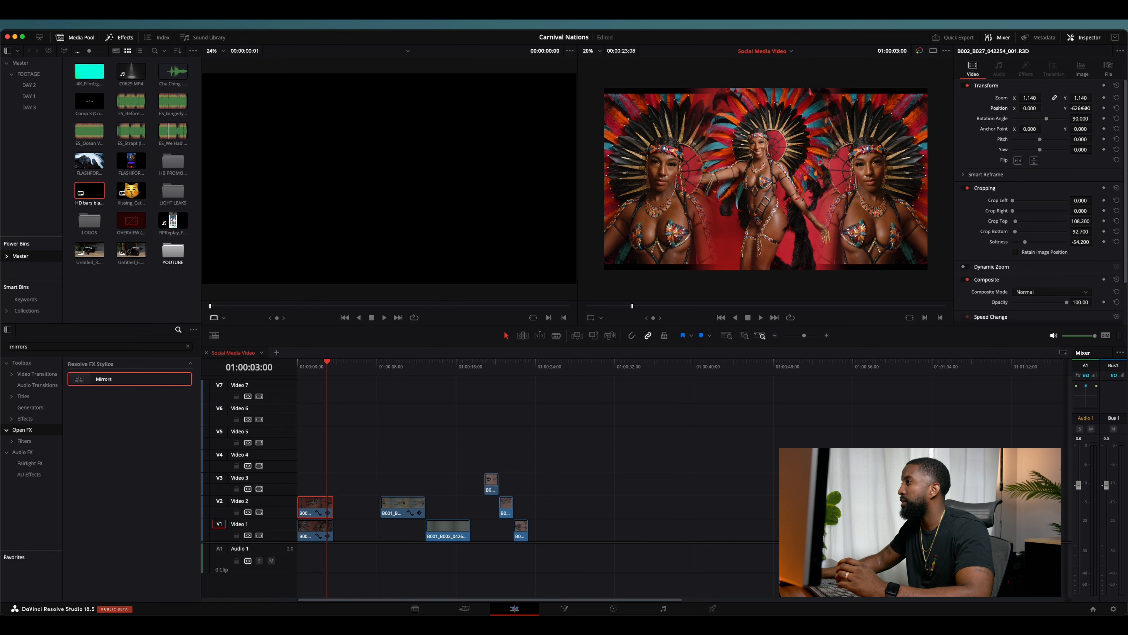
left_click_drag(326, 362, 297, 363)
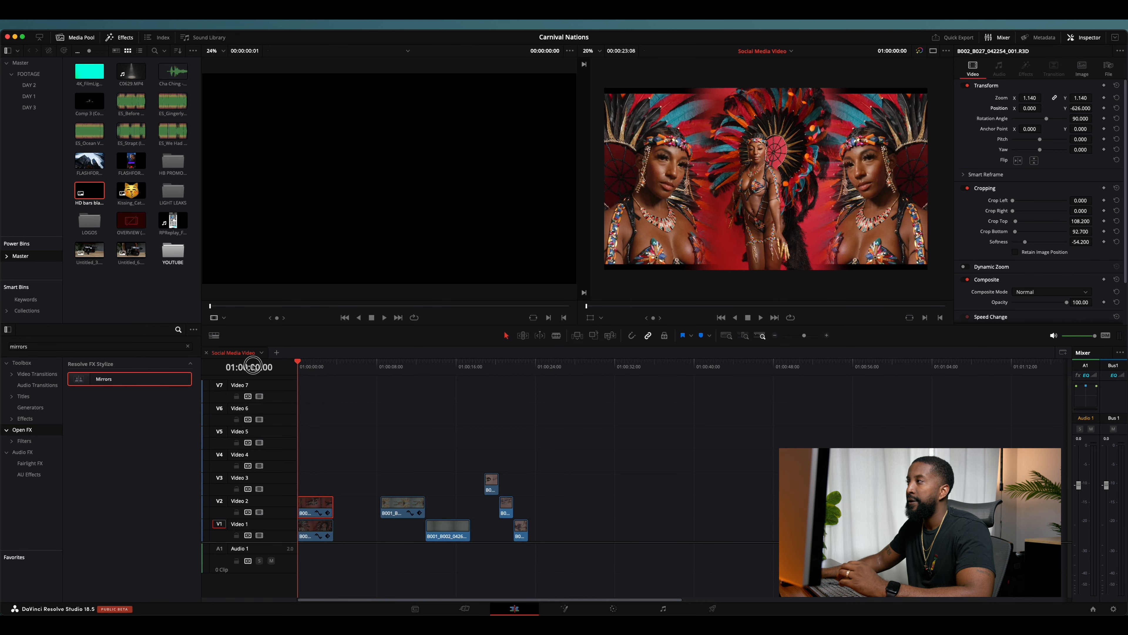
key("space")
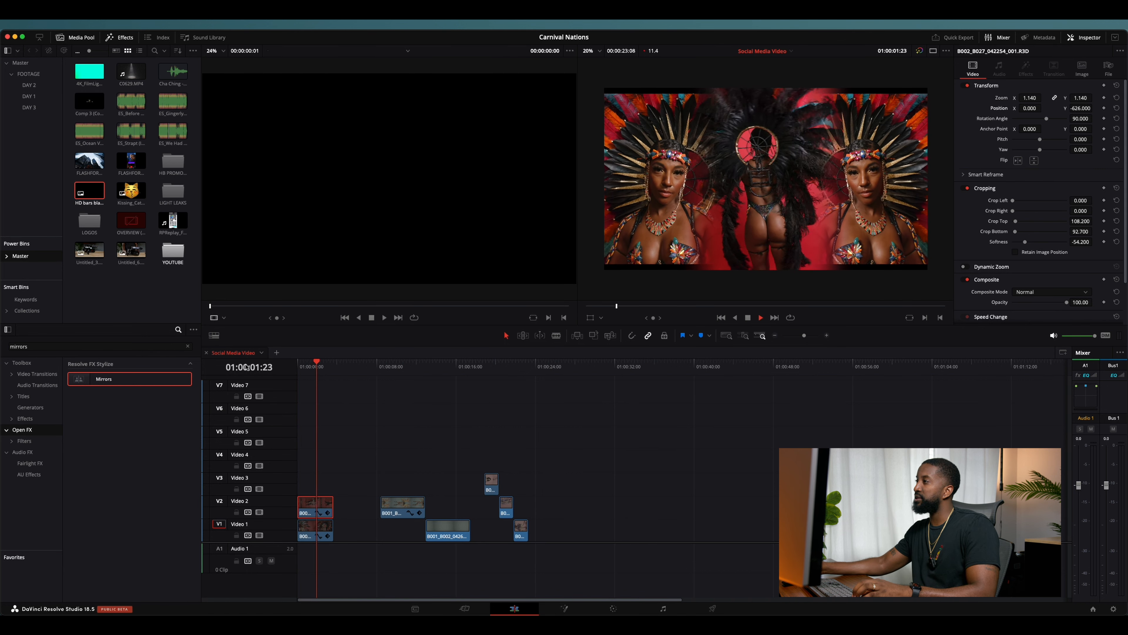
key("space")
left_click_drag(327, 369, 283, 377)
key("space")
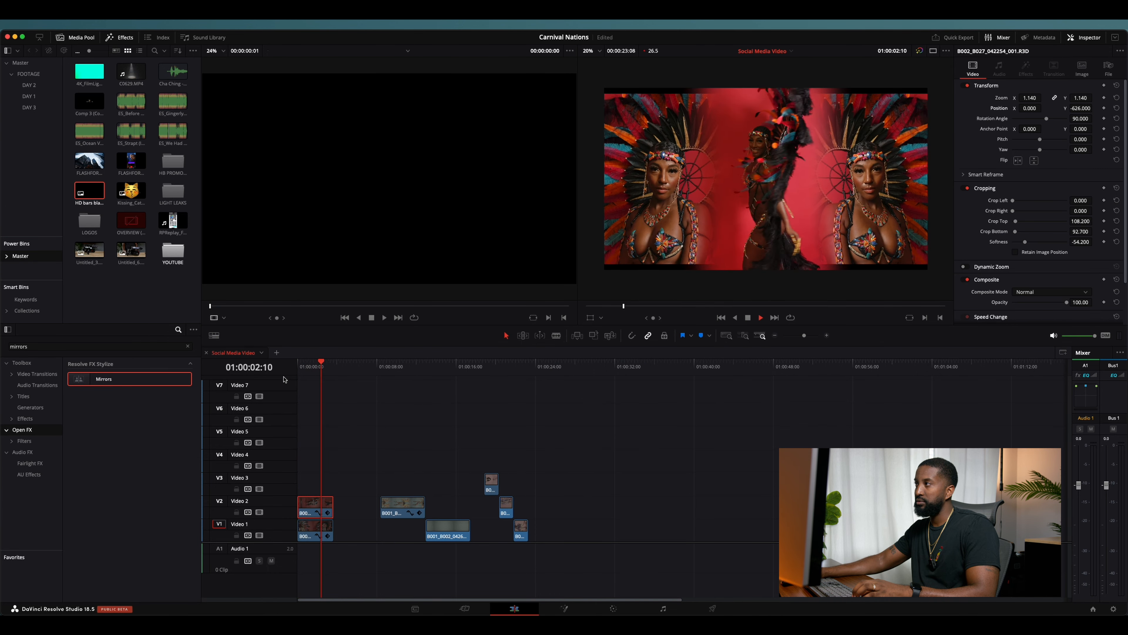
Extend the ends of the stacked opening clips on Video 1 and Video 2 together, and play the section from the start.
left_click(363, 468)
left_click_drag(363, 468, 340, 530)
left_click(347, 473)
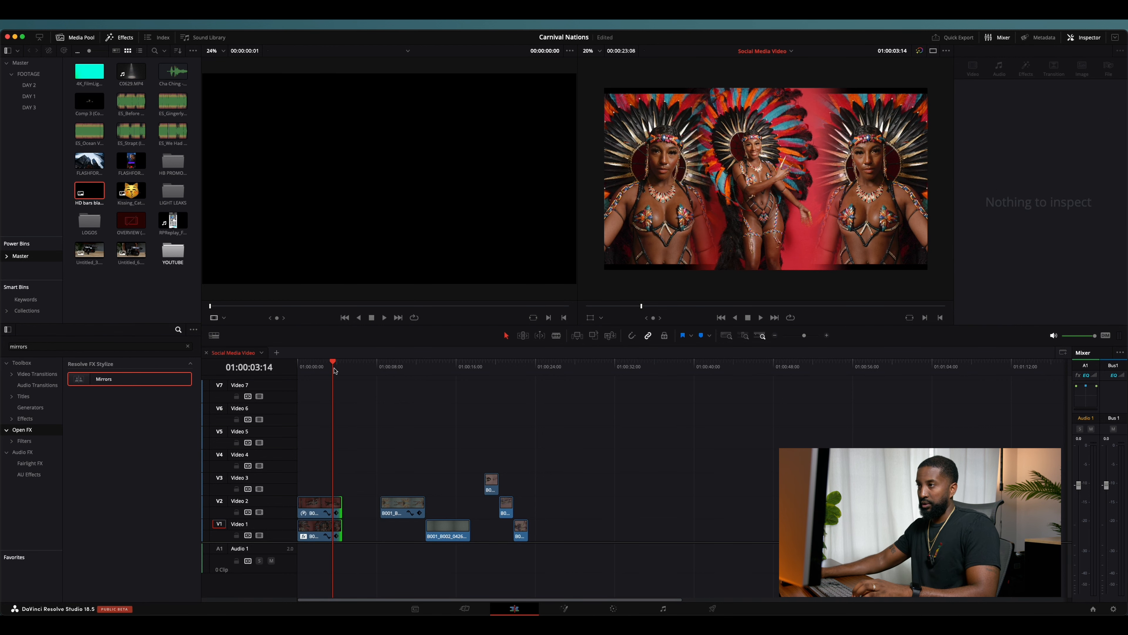
left_click_drag(335, 371, 281, 369)
key("space")
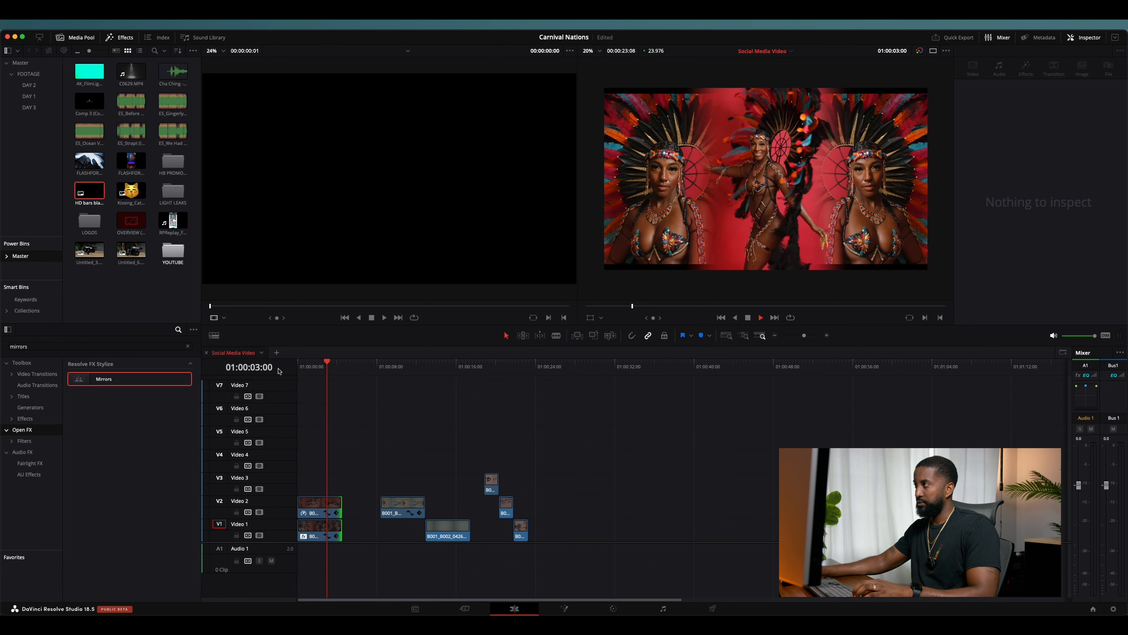
key("space")
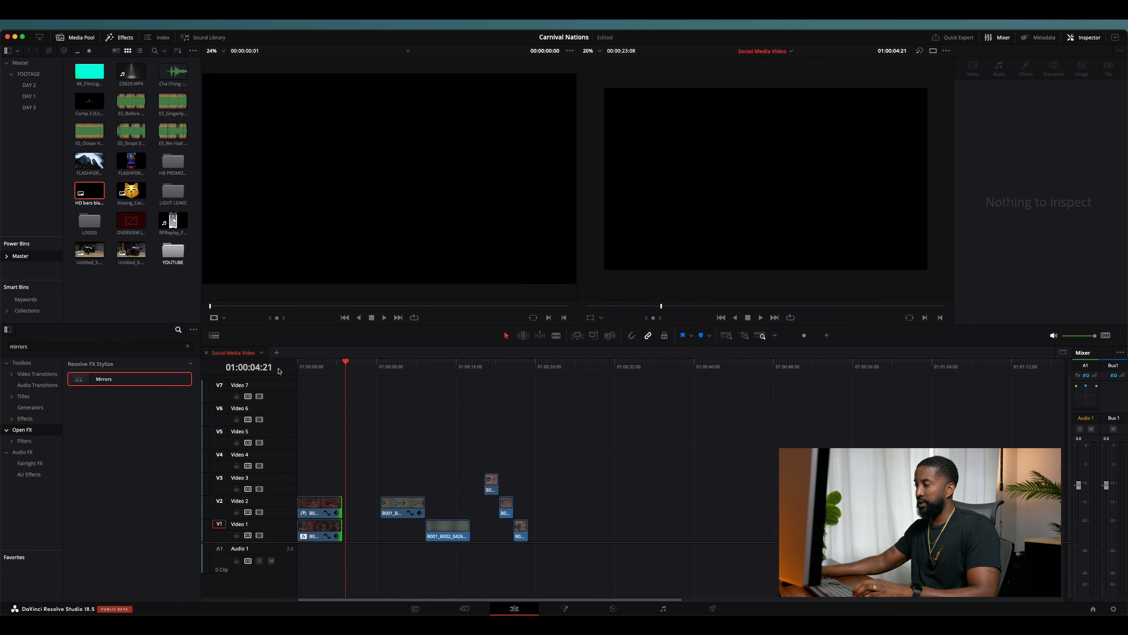
left_click(332, 369)
left_click_drag(332, 369, 287, 376)
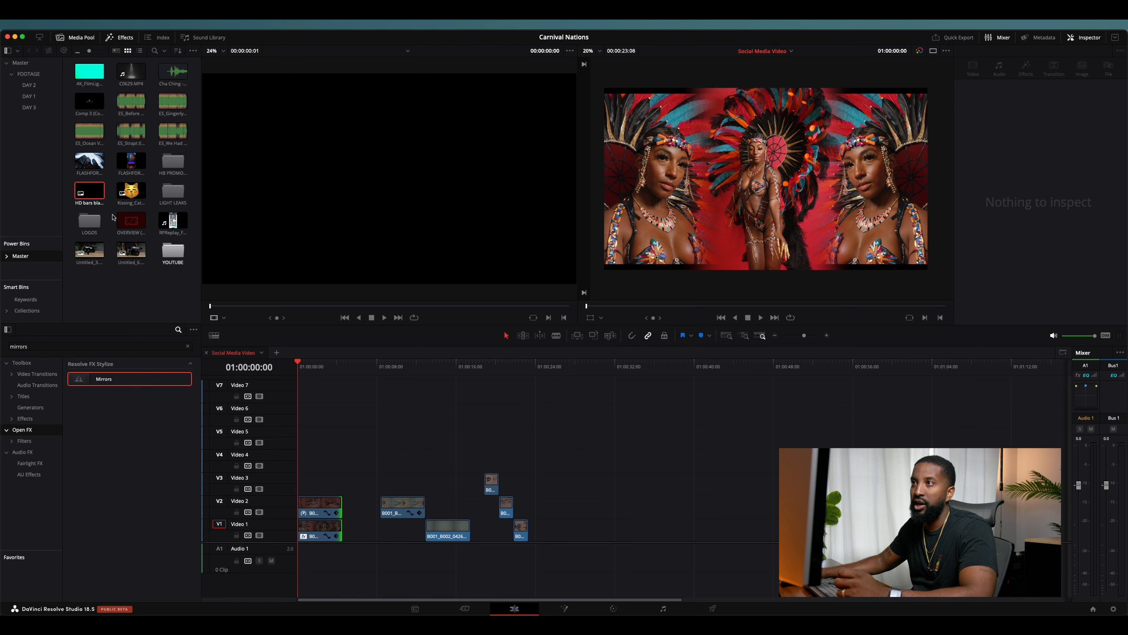
Place the HD bars black image on Video 5 above the opening clips and set its zoom to 1.150.
left_click_drag(92, 191, 341, 439)
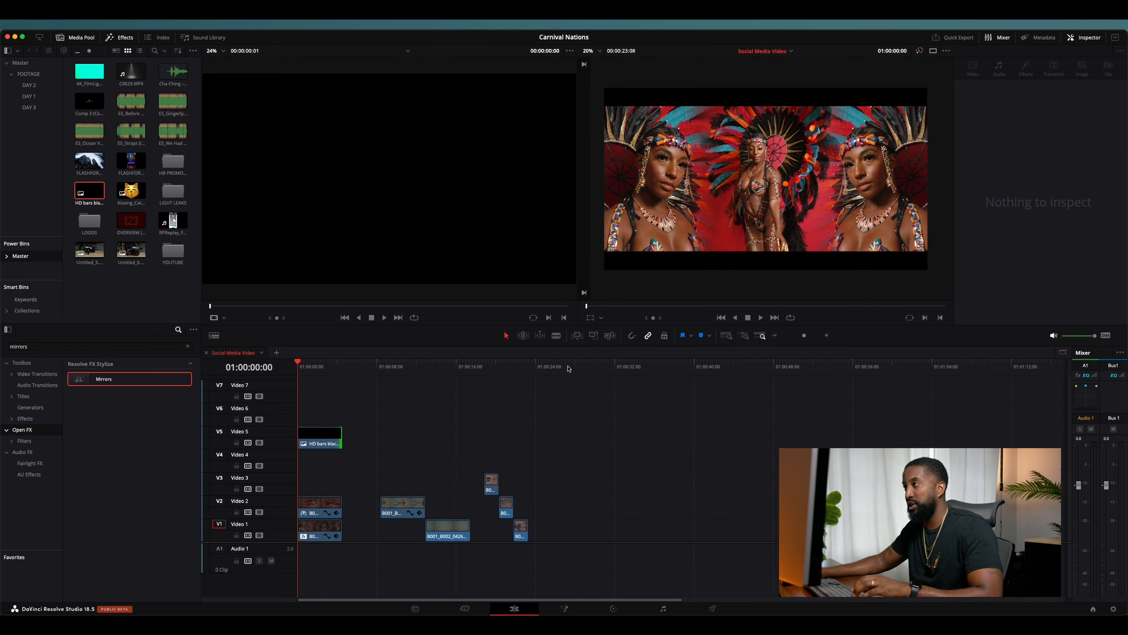
left_click(313, 442)
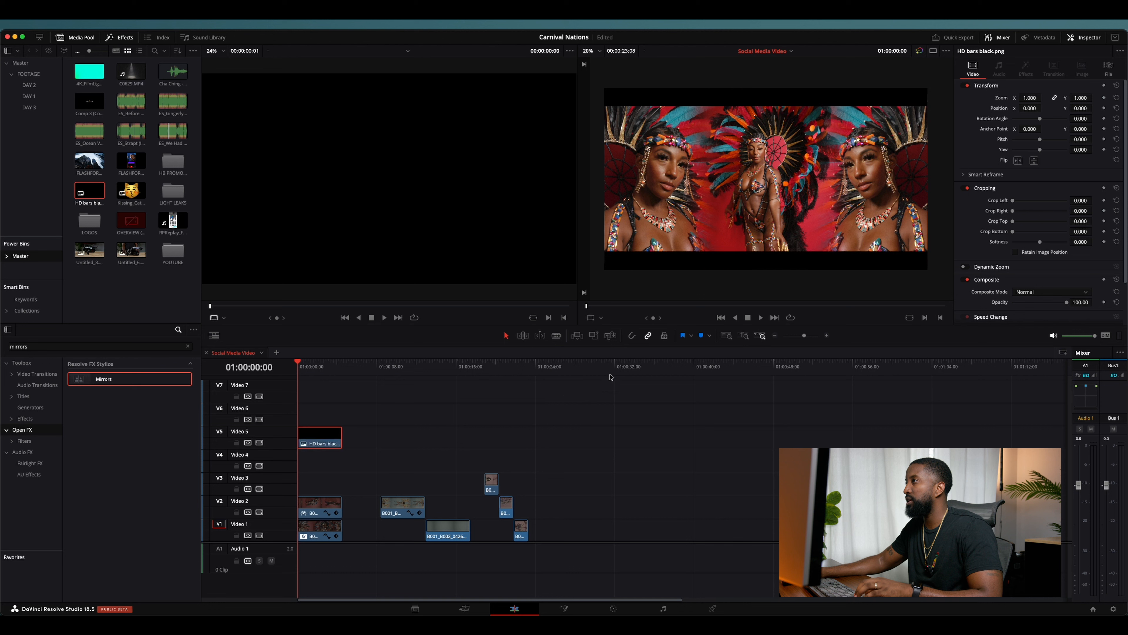
left_click_drag(1029, 97, 1035, 98)
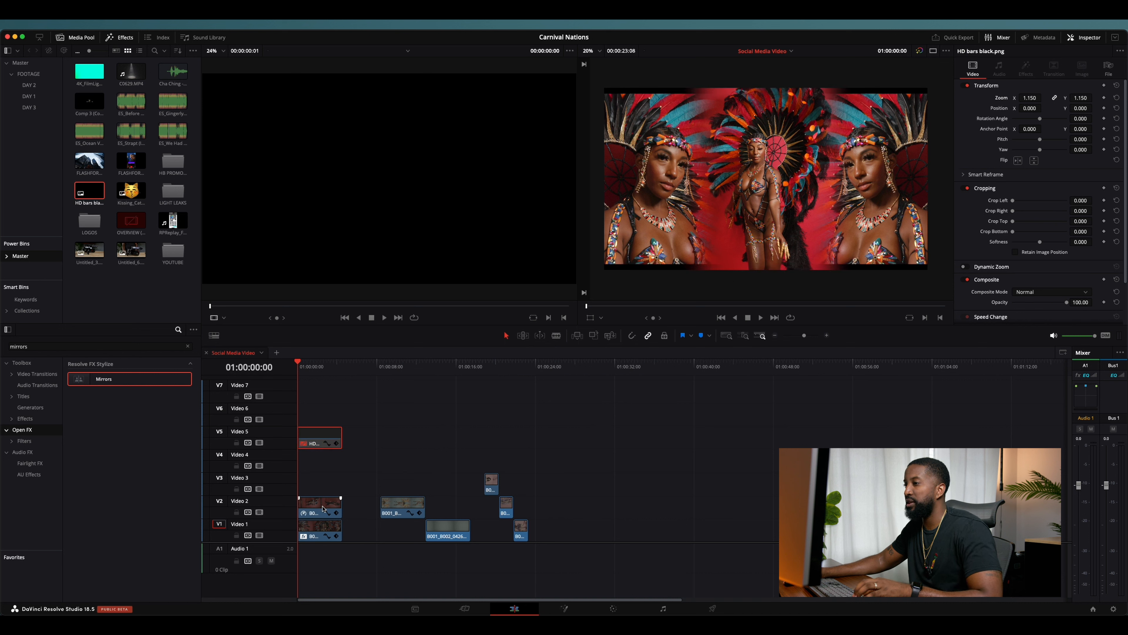
Enlarge the mirrored clip on Video 1 slightly to fill the frame height, and play the sequence from the start.
left_click(326, 533)
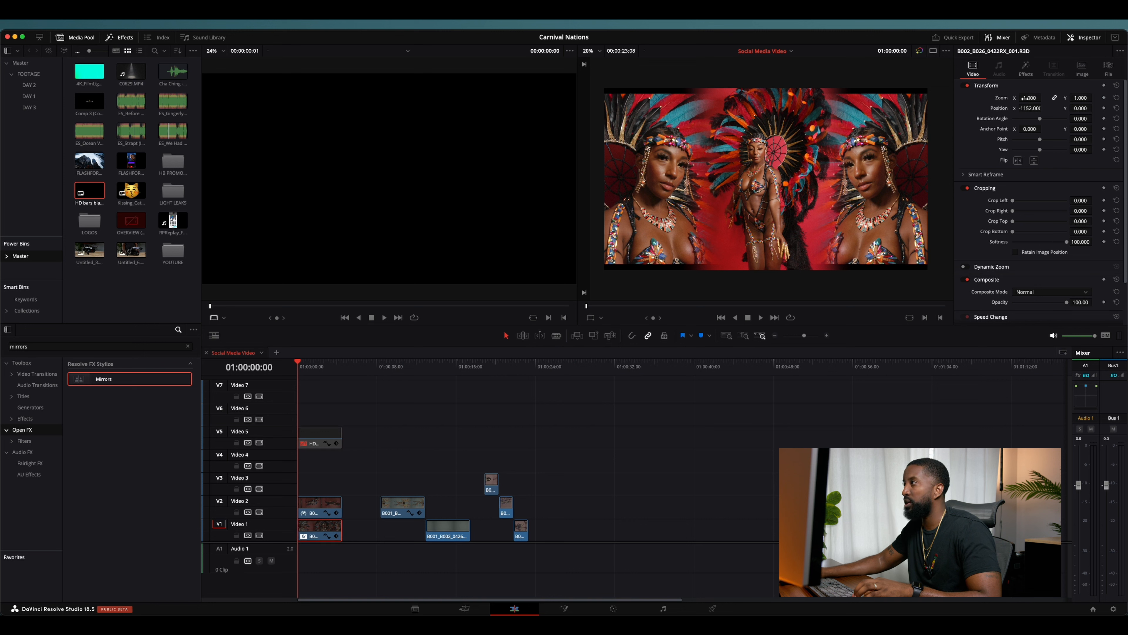
left_click_drag(1029, 97, 1033, 96)
key("space")
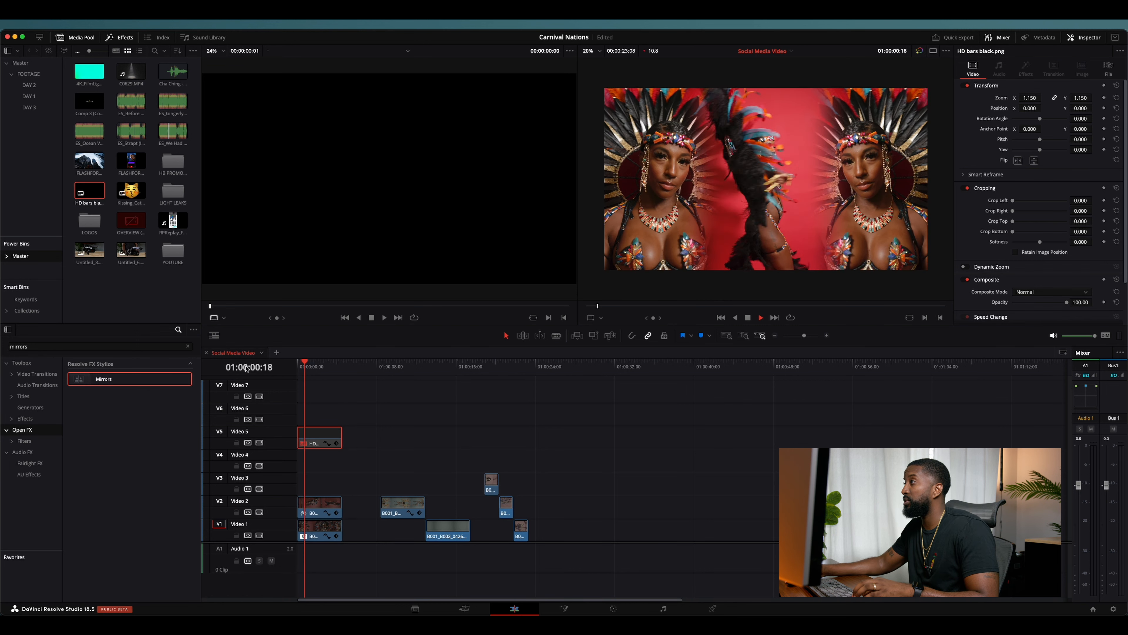
key("space")
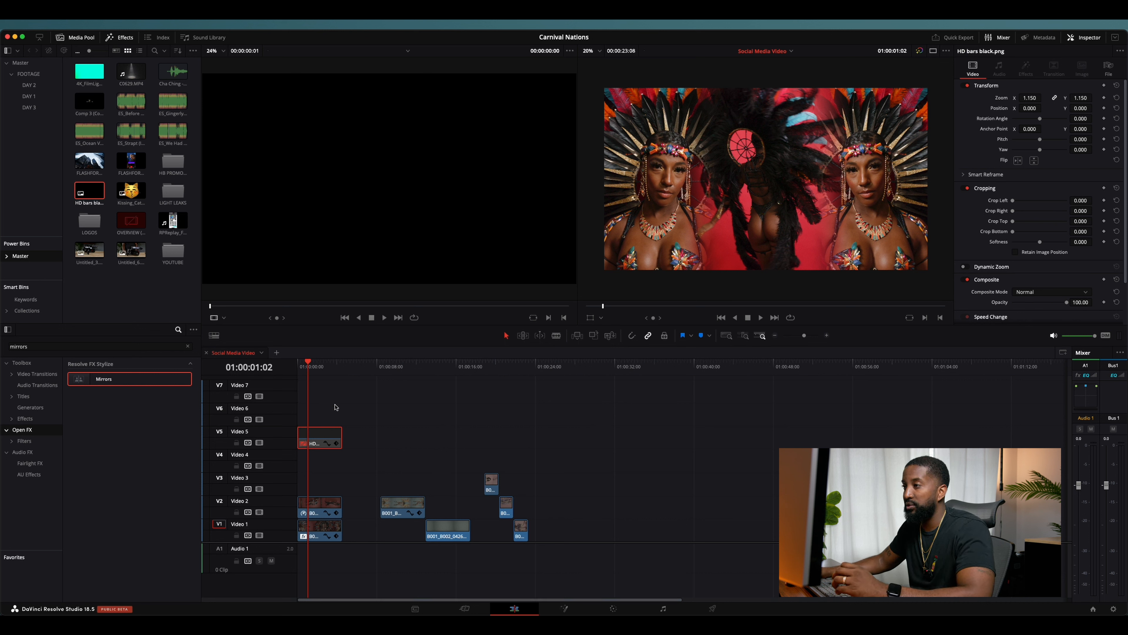
left_click_drag(308, 363, 272, 369)
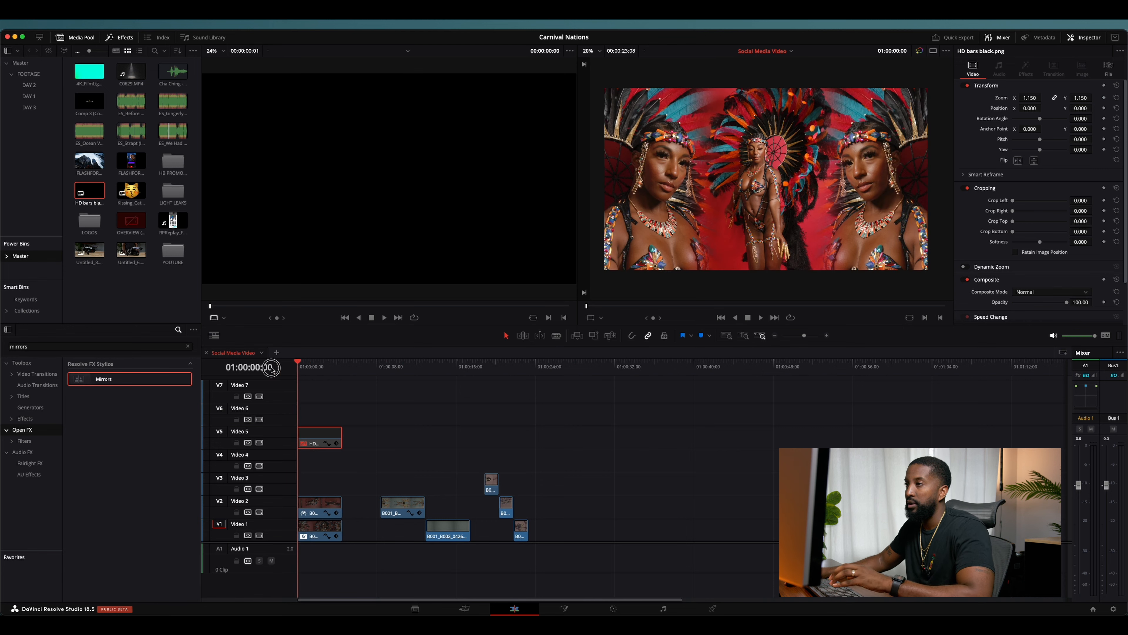
key("space")
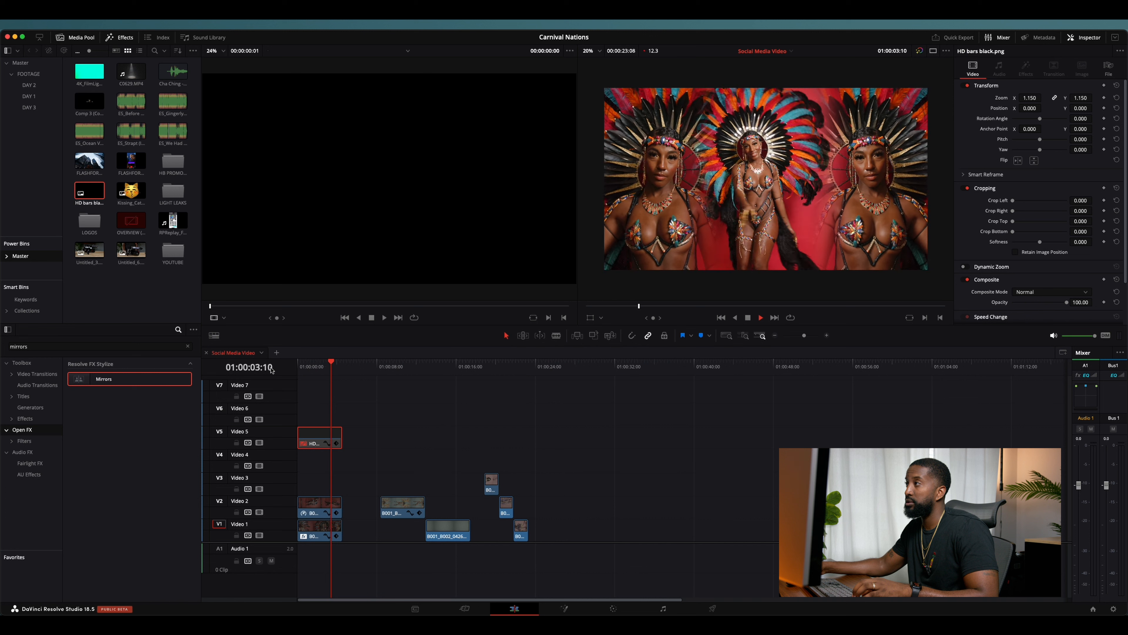
Look through the two teal-backdrop clips, and set the rotation angle of the dancer clip on Video 2 to 90.
left_click(400, 367)
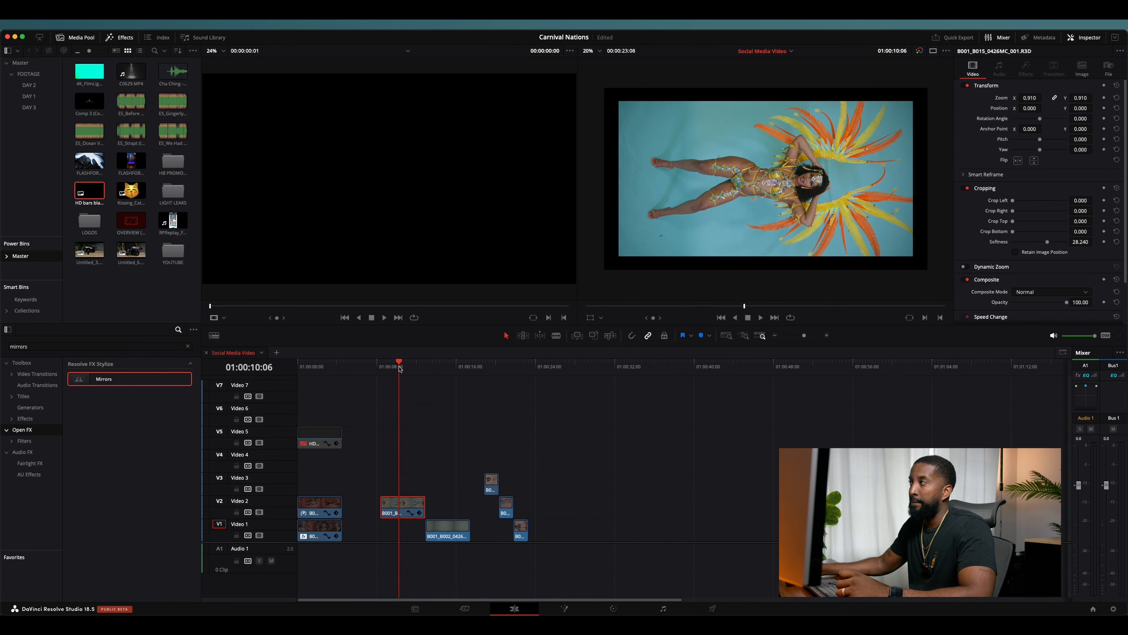
mouse_move(416, 370)
left_mouse_down()
mouse_move(453, 376)
mouse_move(426, 383)
left_mouse_up()
mouse_move(434, 383)
left_mouse_down()
mouse_move(459, 386)
mouse_move(434, 383)
mouse_move(449, 384)
left_mouse_up()
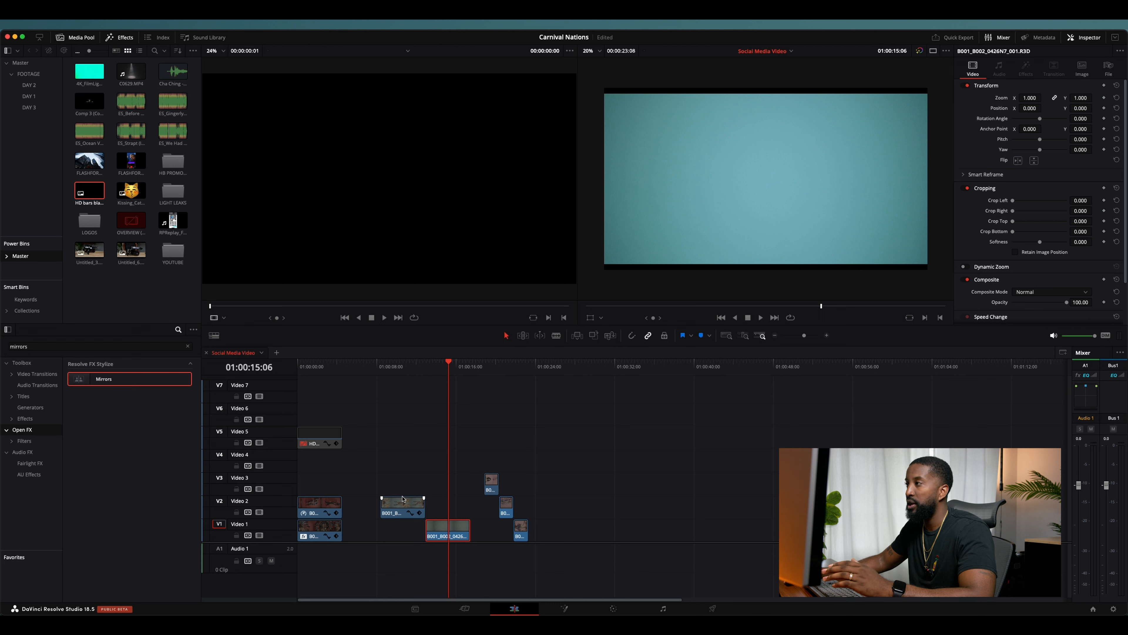
left_click(460, 530)
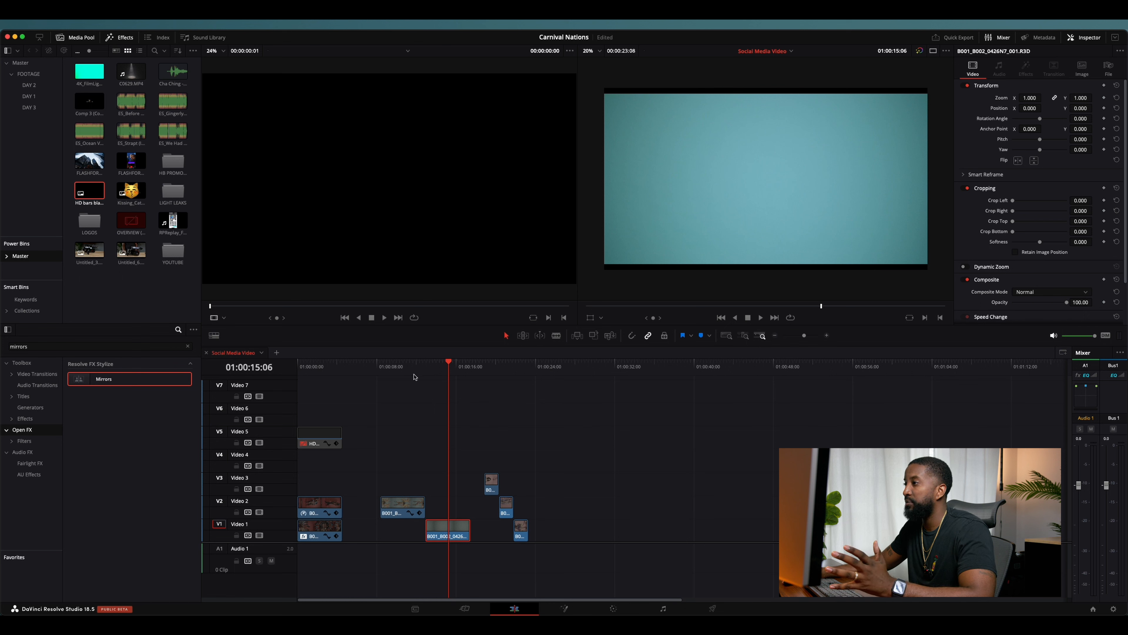
left_click(403, 373)
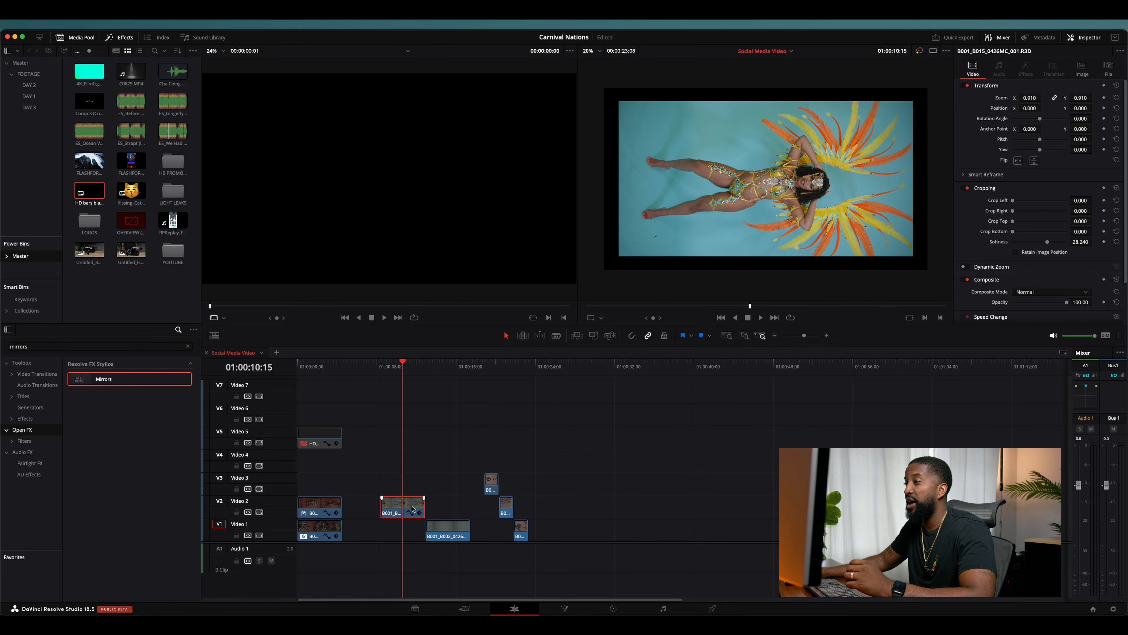
left_click(1080, 118)
type("90")
key("Return")
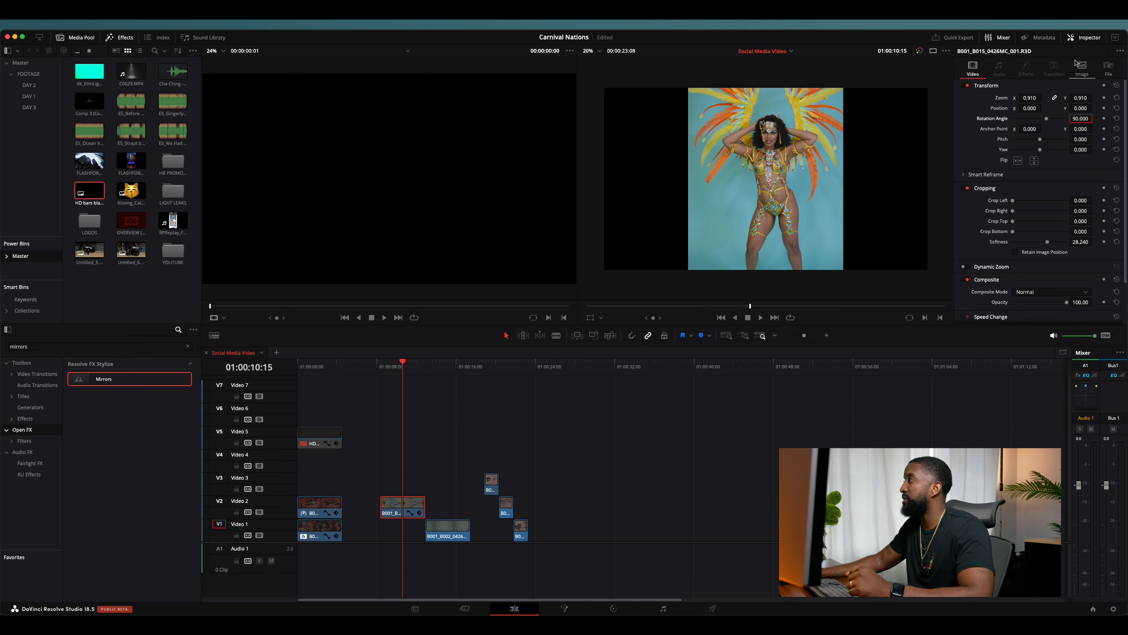
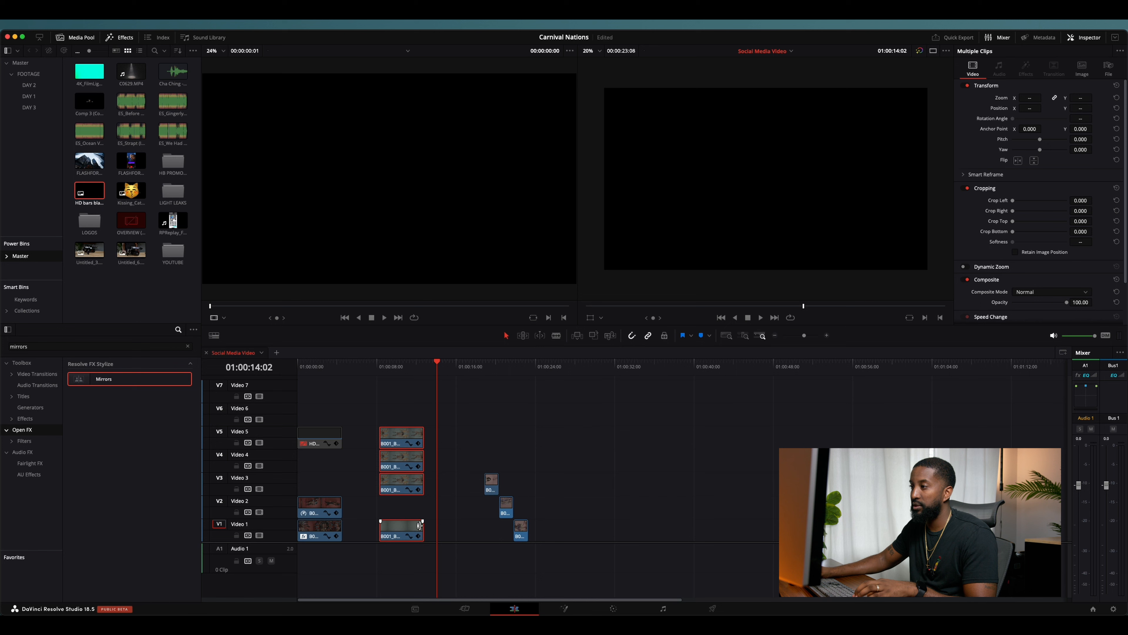
Extend the ends of the stacked clips on Video 1, 3, 4 and 5 together to 01:00:14:02, and play the section from its start.
left_click(422, 529)
mouse_move(420, 530)
left_mouse_down()
mouse_move(431, 529)
mouse_move(420, 529)
left_mouse_up()
left_click_drag(453, 409, 437, 524)
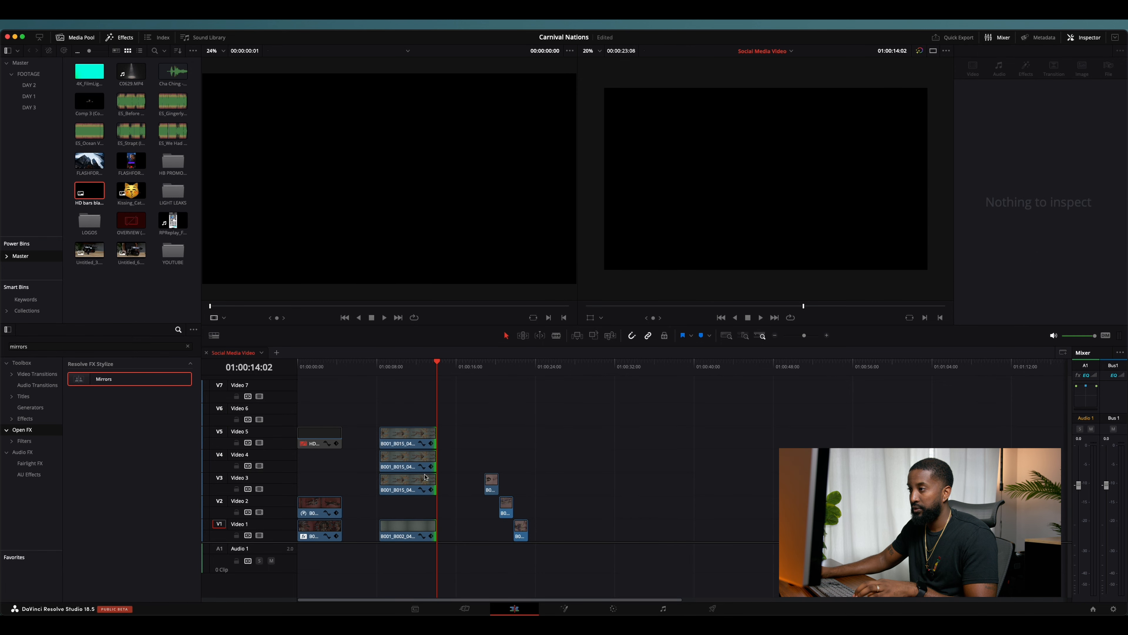
left_click(382, 368)
key("space")
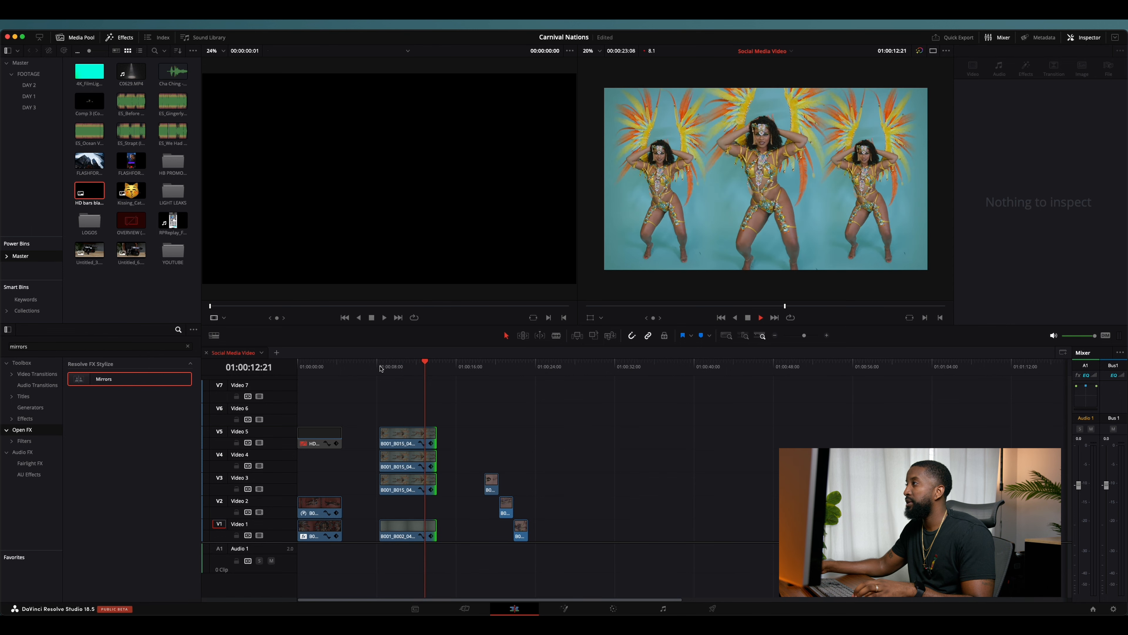
key("space")
left_click(401, 365)
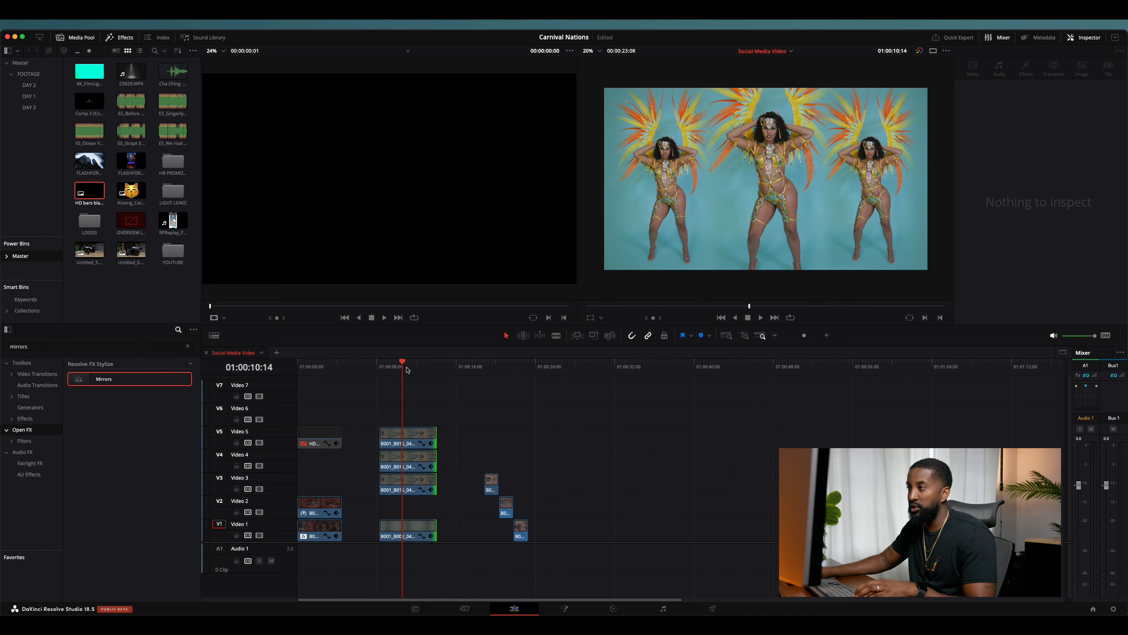
left_click_drag(402, 365, 408, 368)
left_click(411, 433)
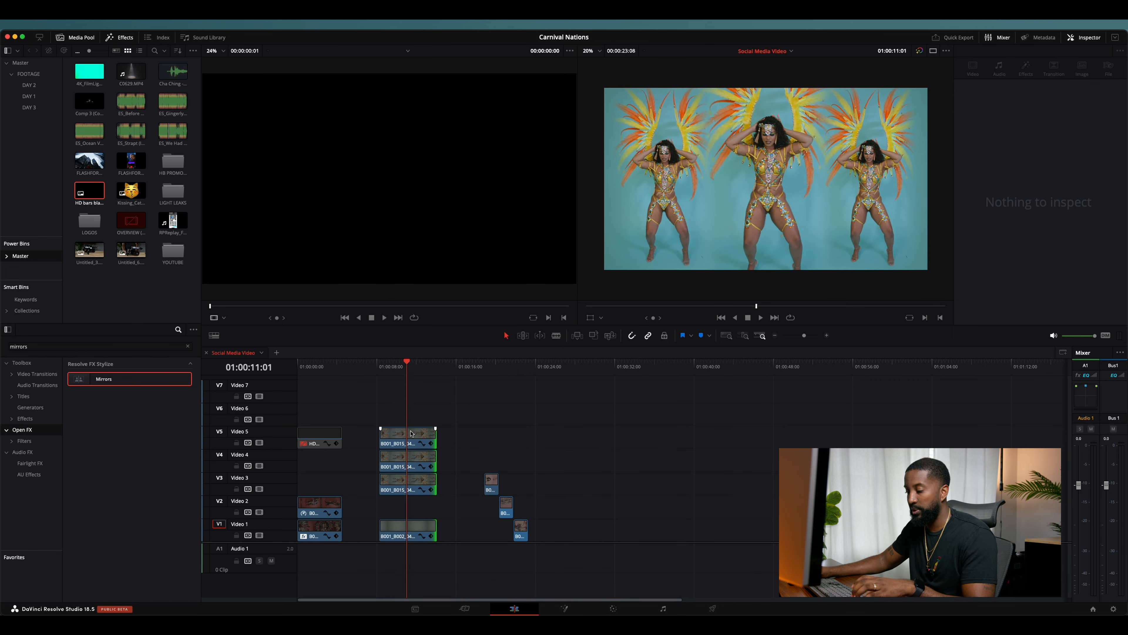
key("b")
left_click(407, 434)
key("a")
left_click_drag(407, 365, 387, 367)
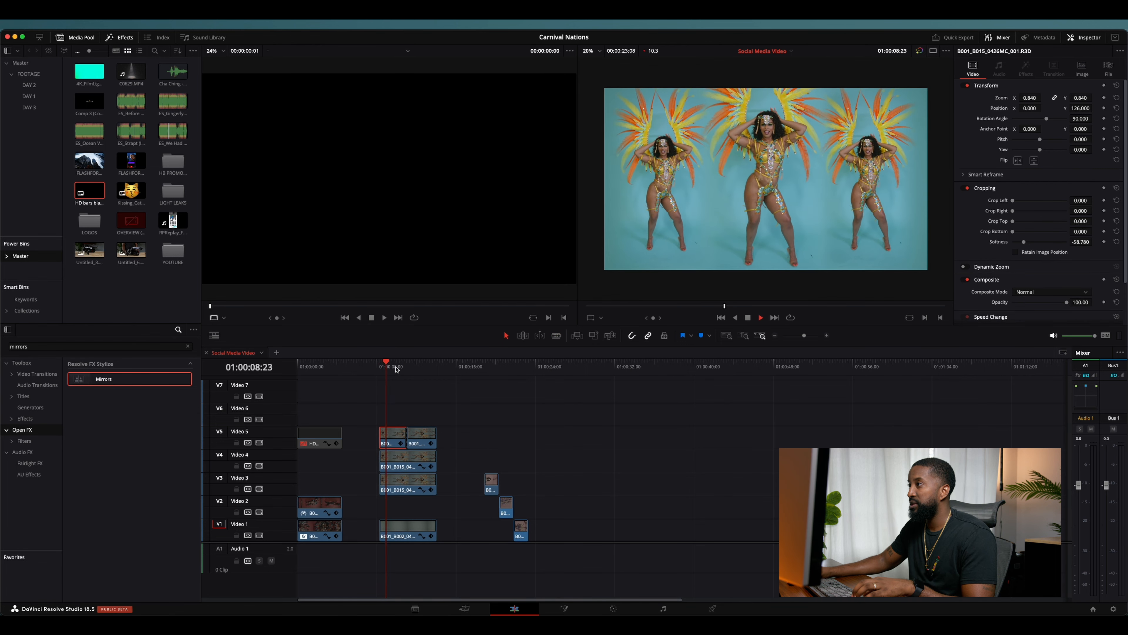
left_click(405, 372)
left_click(403, 370)
key("super+z")
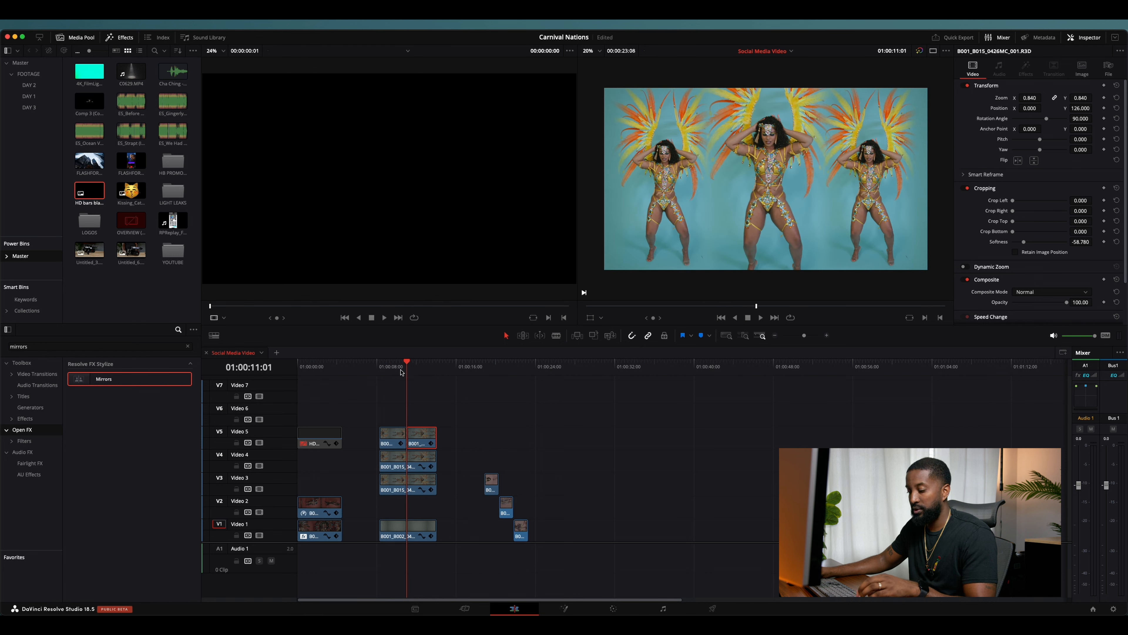
Cut the centre dancer clip on Video 5 at 01:00:10:00 and again at 01:00:11:22.
left_click(386, 368)
left_click_drag(387, 370, 397, 390)
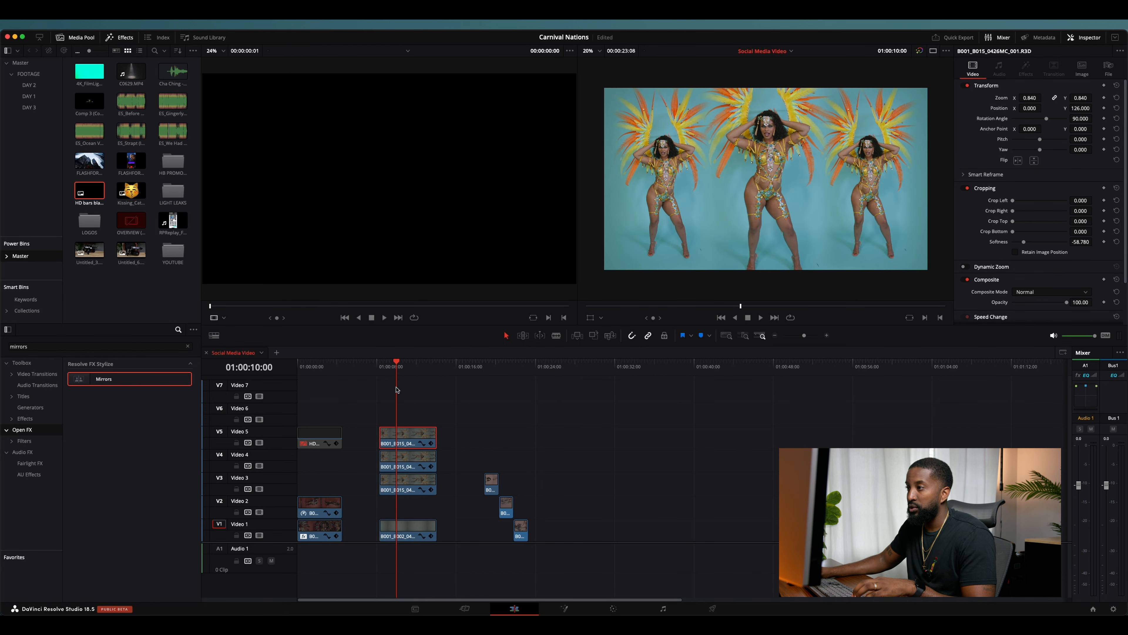
key("b")
left_click(397, 439)
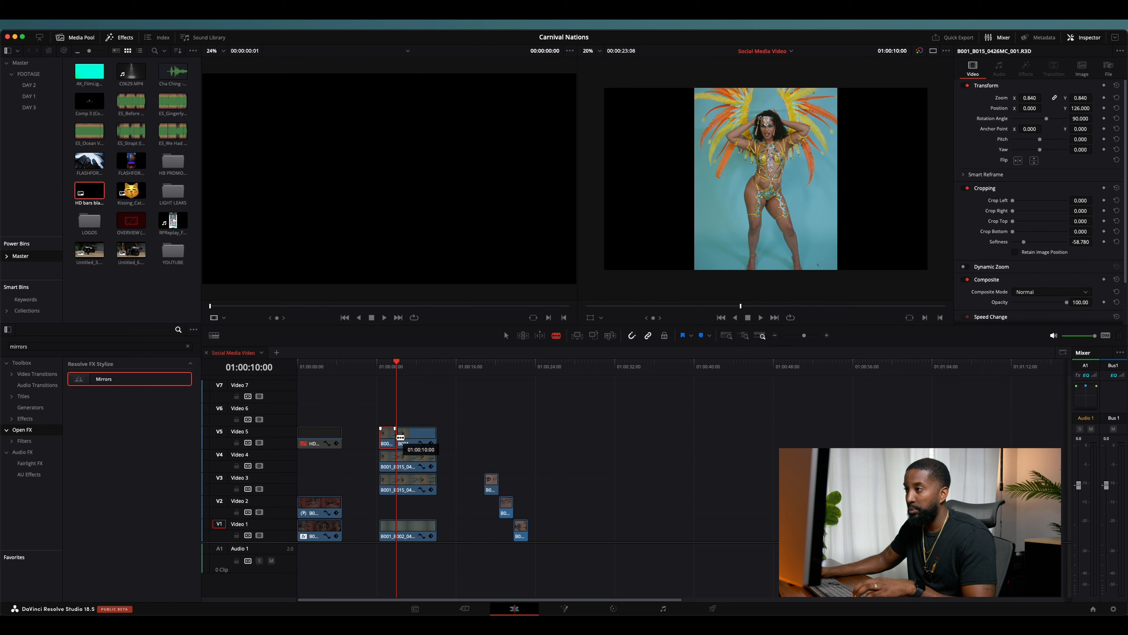
left_click(414, 438)
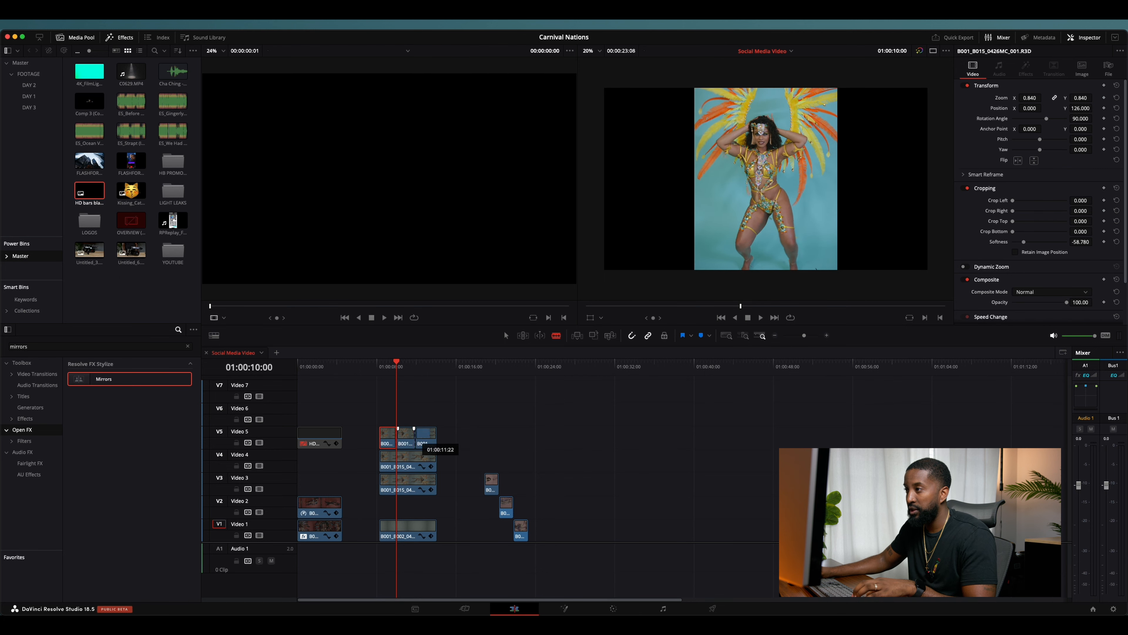
key("a")
Set the middle Video 5 segment's zoom to 1.360 and its Position Y to 71, and play the section from its start.
left_click(406, 438)
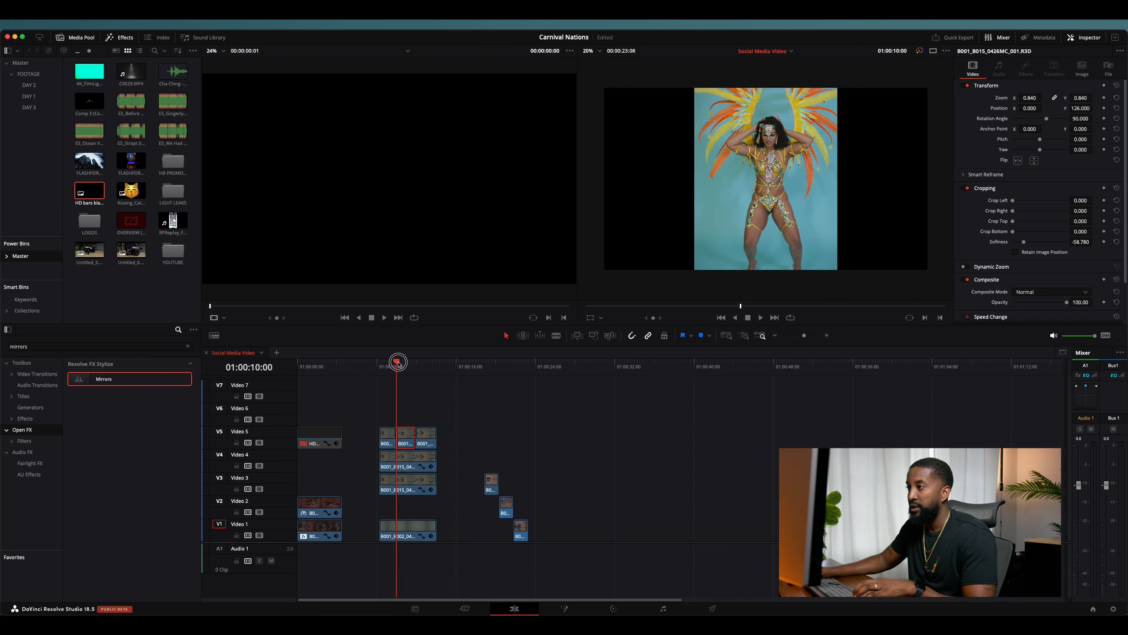
left_click_drag(397, 359, 405, 365)
left_click_drag(1029, 98, 1065, 109)
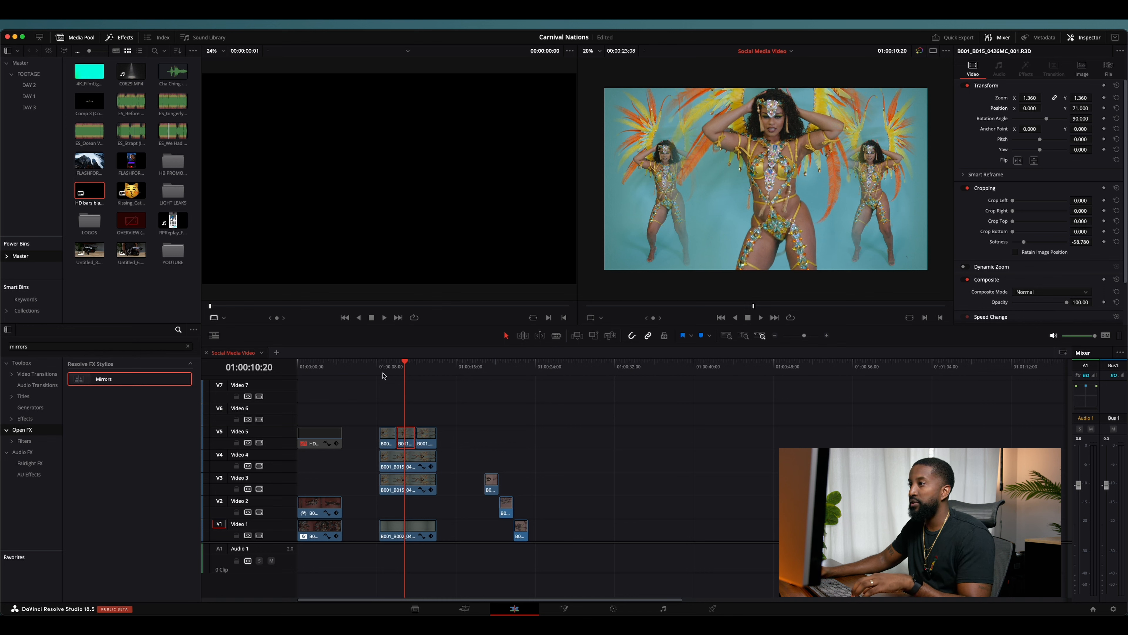
left_click(381, 368)
key("space")
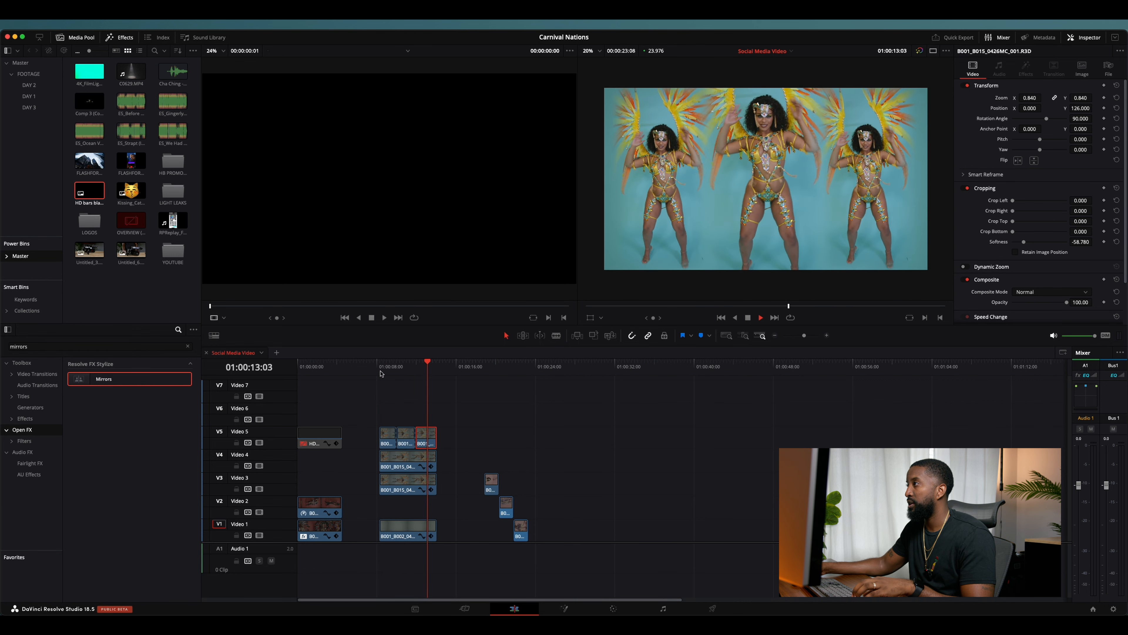
key("space")
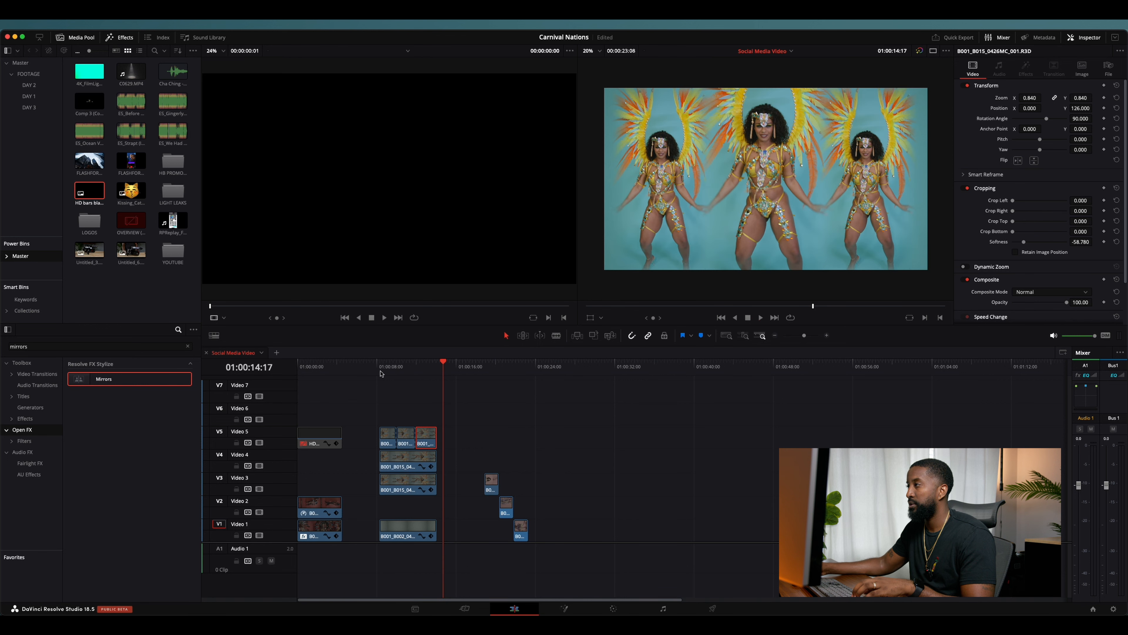
left_click_drag(381, 373, 404, 367)
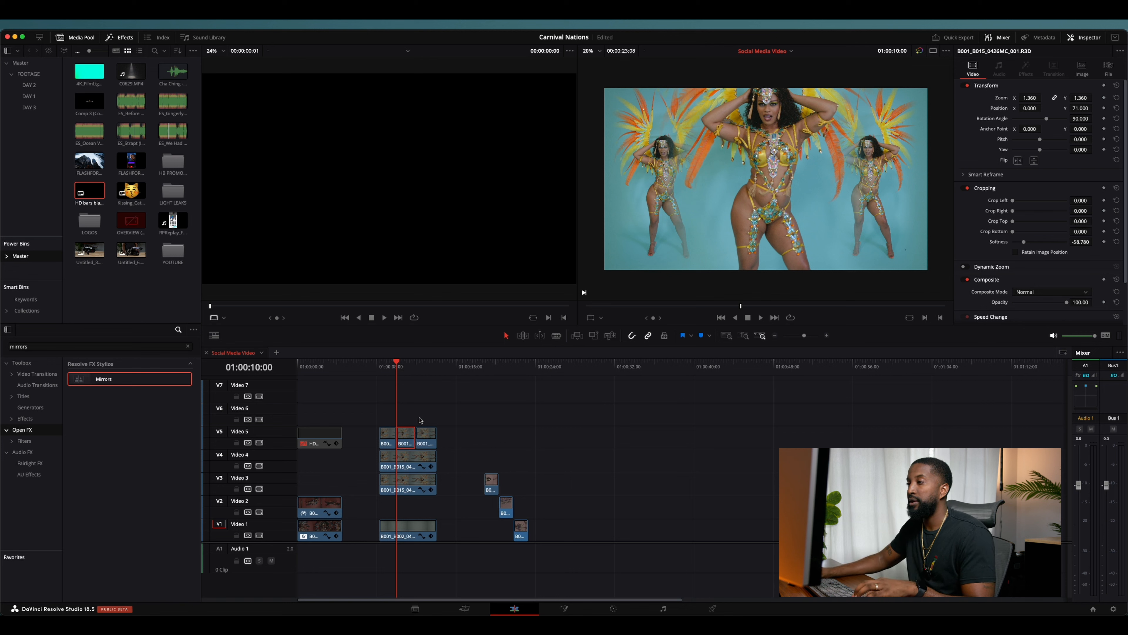
left_click(379, 366)
key("space")
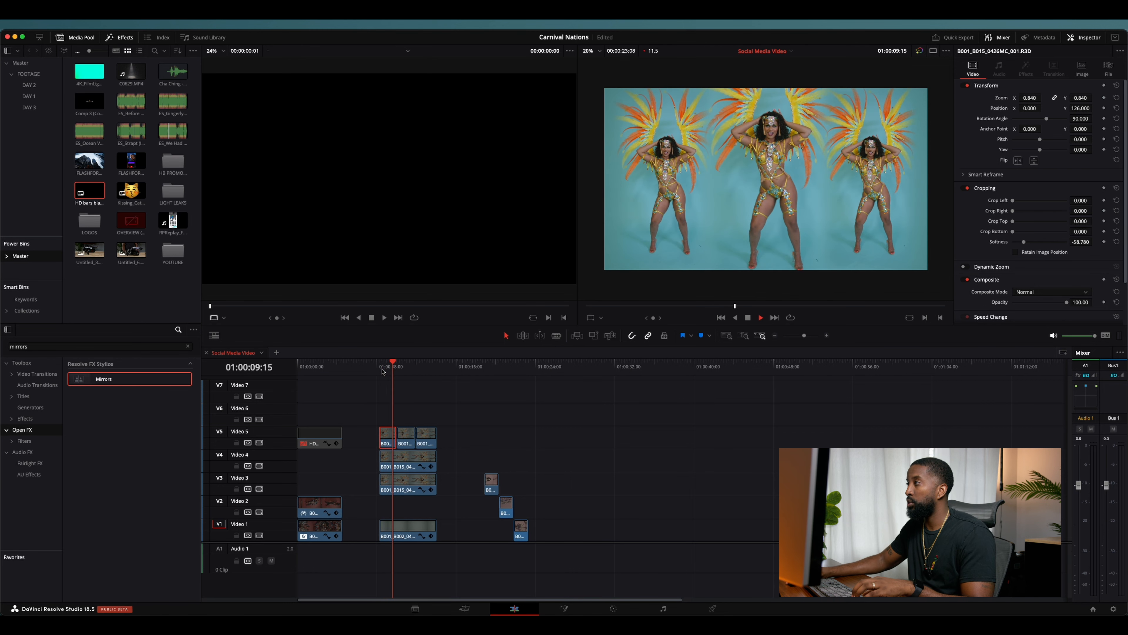
key("space")
Disable all the grading nodes on the empty teal backdrop clip on Video 1, and check the effect on the composite.
left_click(406, 537)
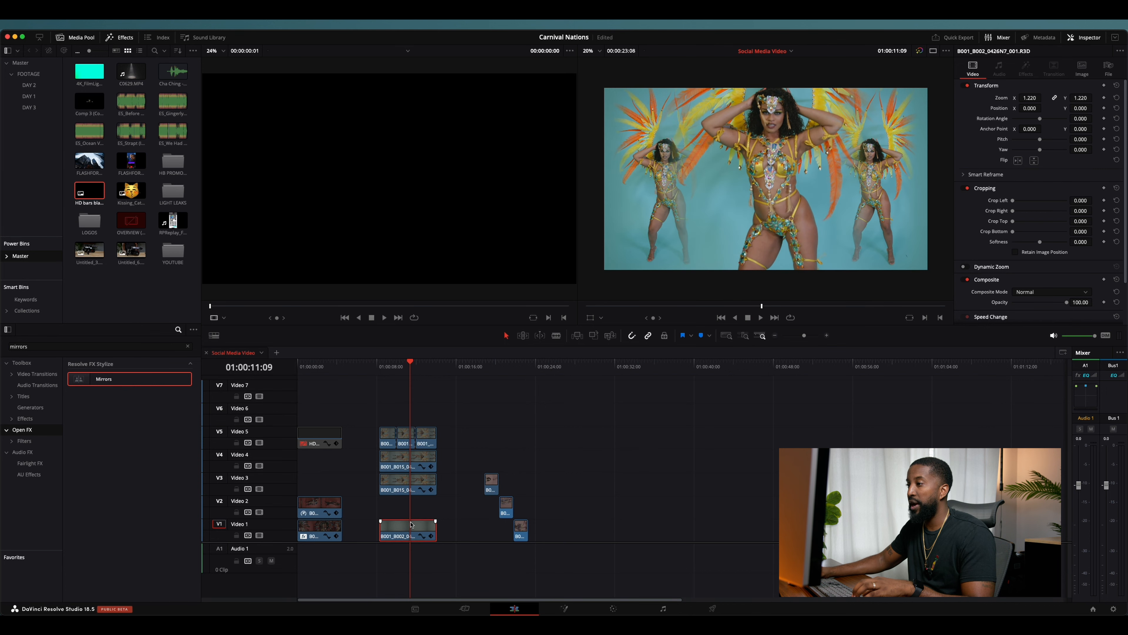
left_click(633, 607)
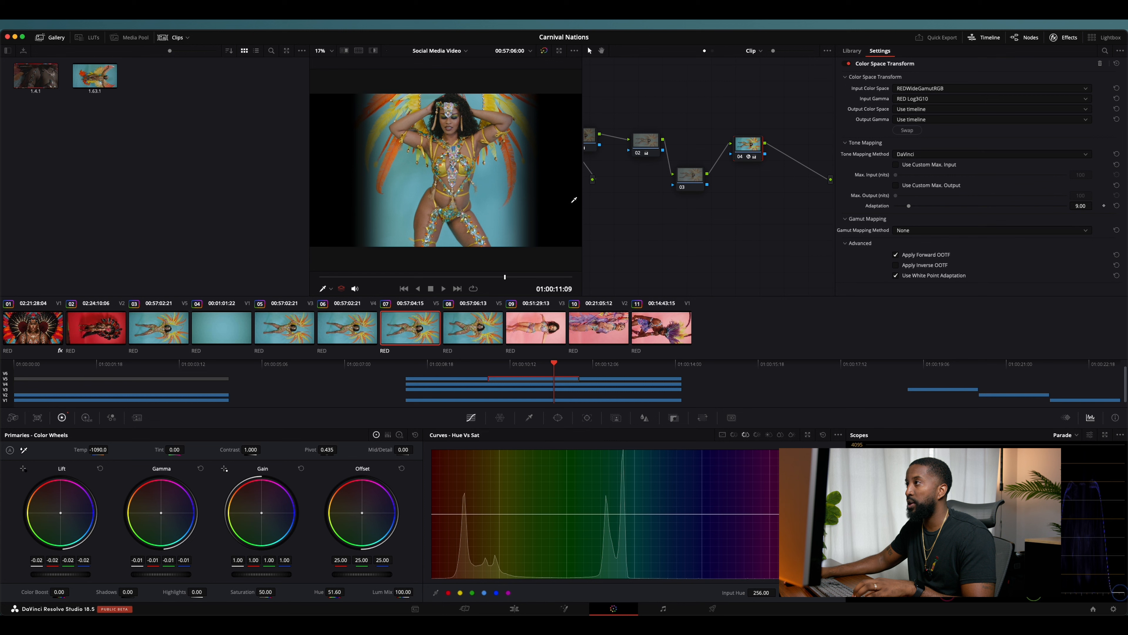
left_click_drag(582, 205, 509, 205)
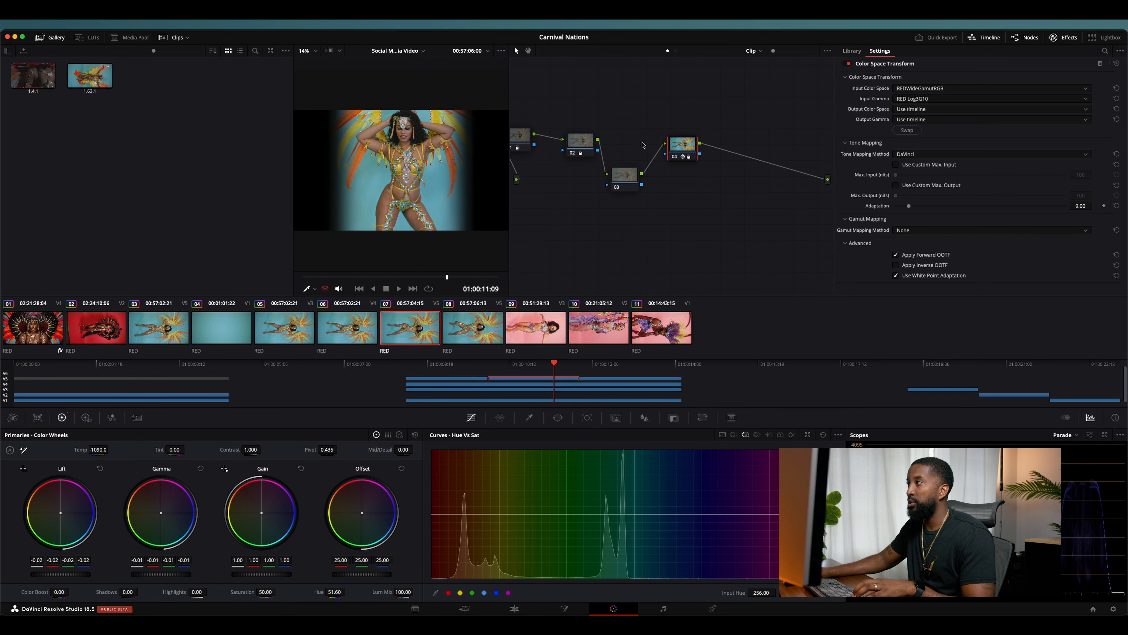
left_click_drag(703, 119, 525, 139)
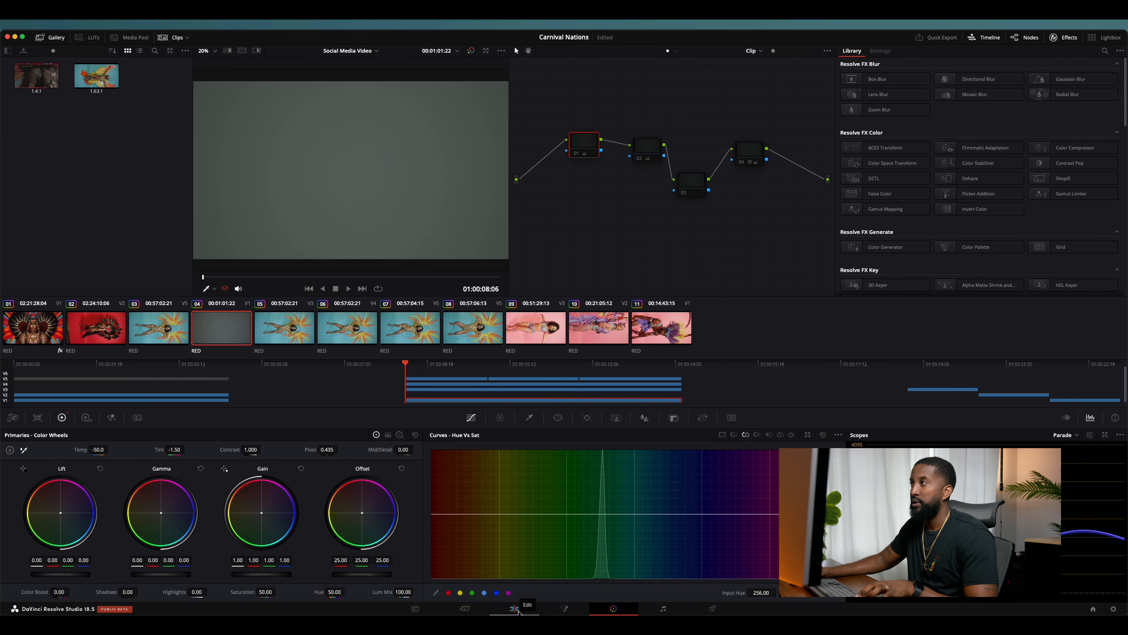
left_click(519, 612)
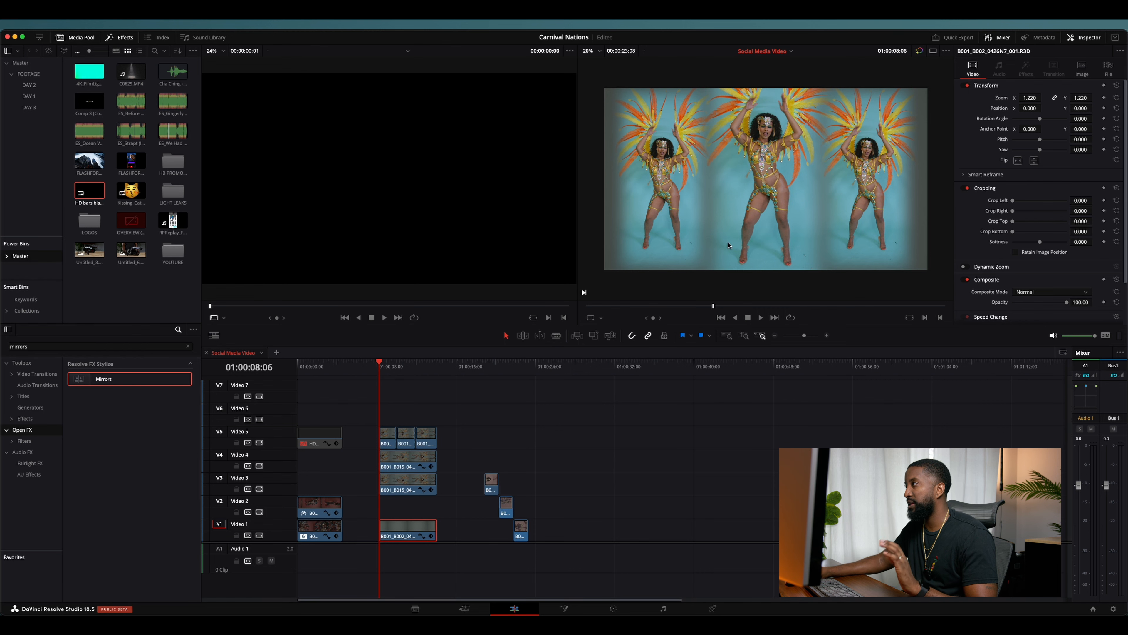
Re-enable only grading node 04 on the Video 1 backdrop clip, and compare the backdrop with the dancers in the composite.
left_click(619, 610)
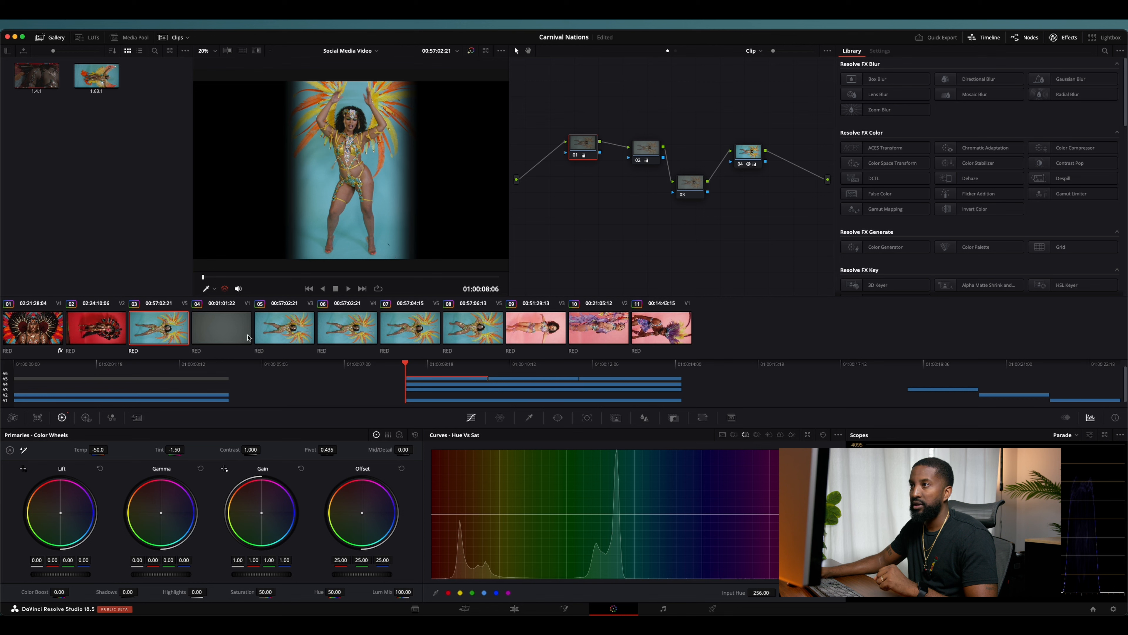
left_click(248, 337)
left_click(742, 154)
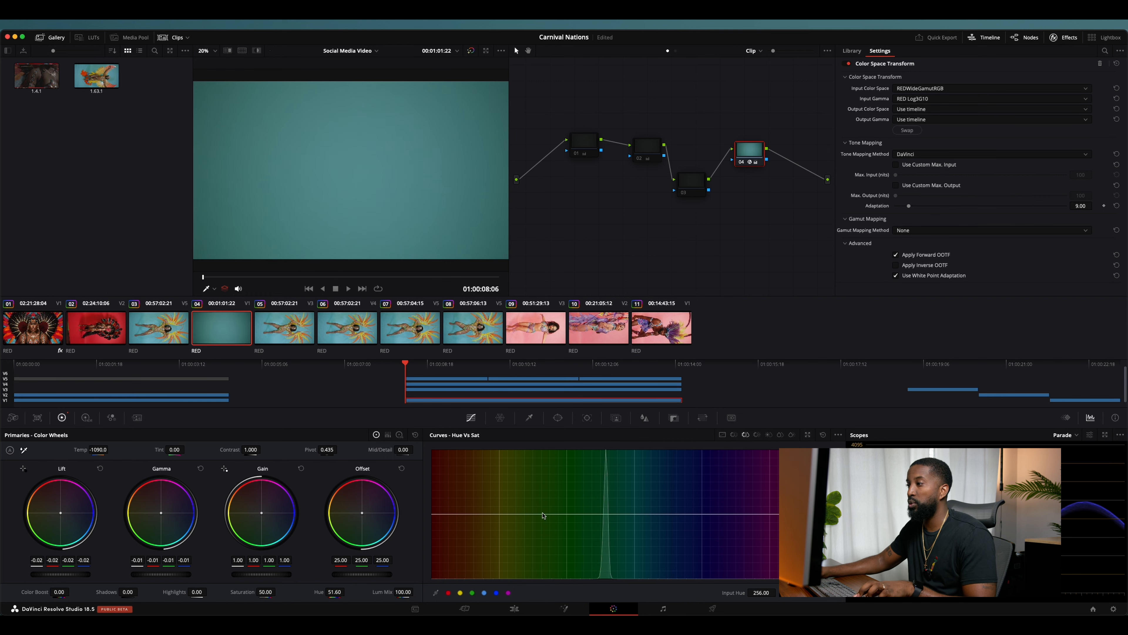
left_click(514, 608)
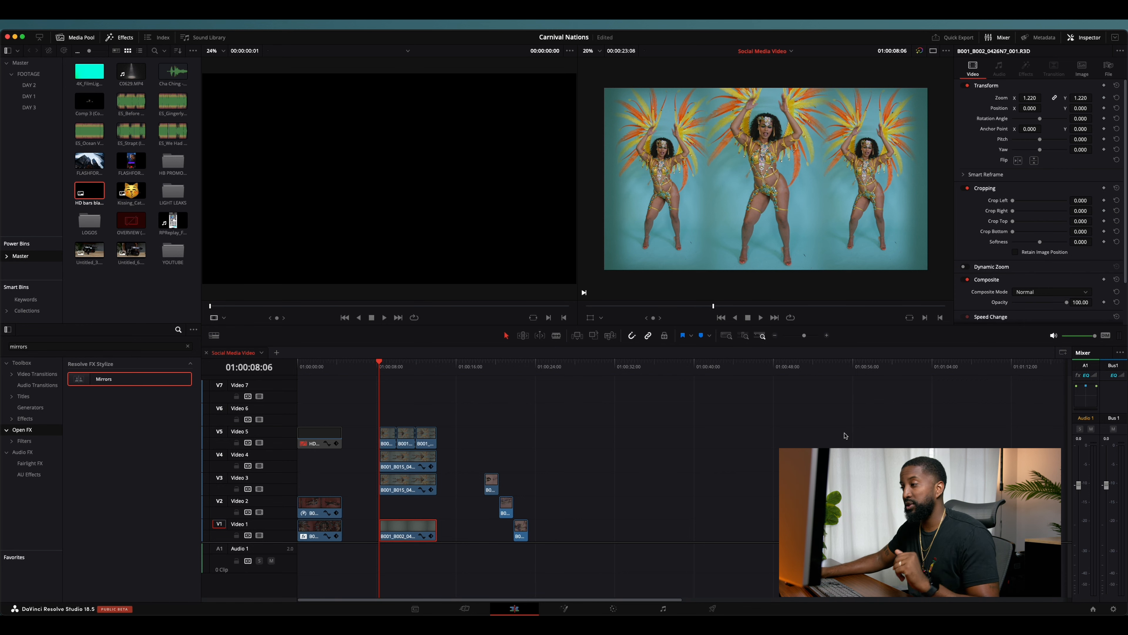
Re-enable grading nodes 01, 02 and 03 on the Video 1 backdrop clip, and check that the composite blends.
left_click(614, 608)
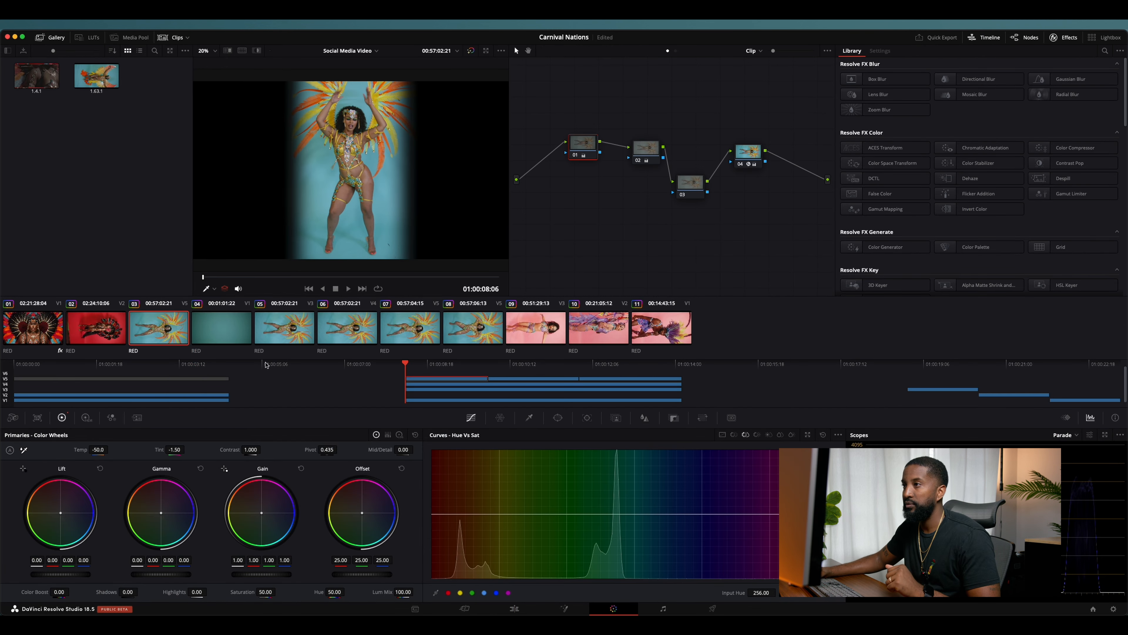
left_click(249, 341)
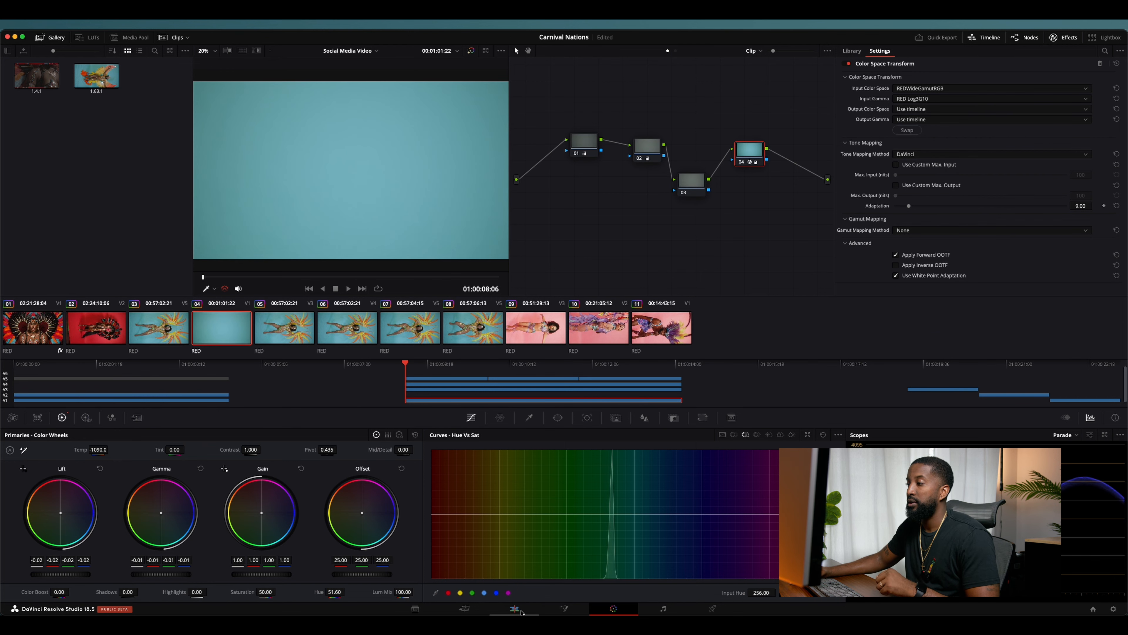
left_click(515, 608)
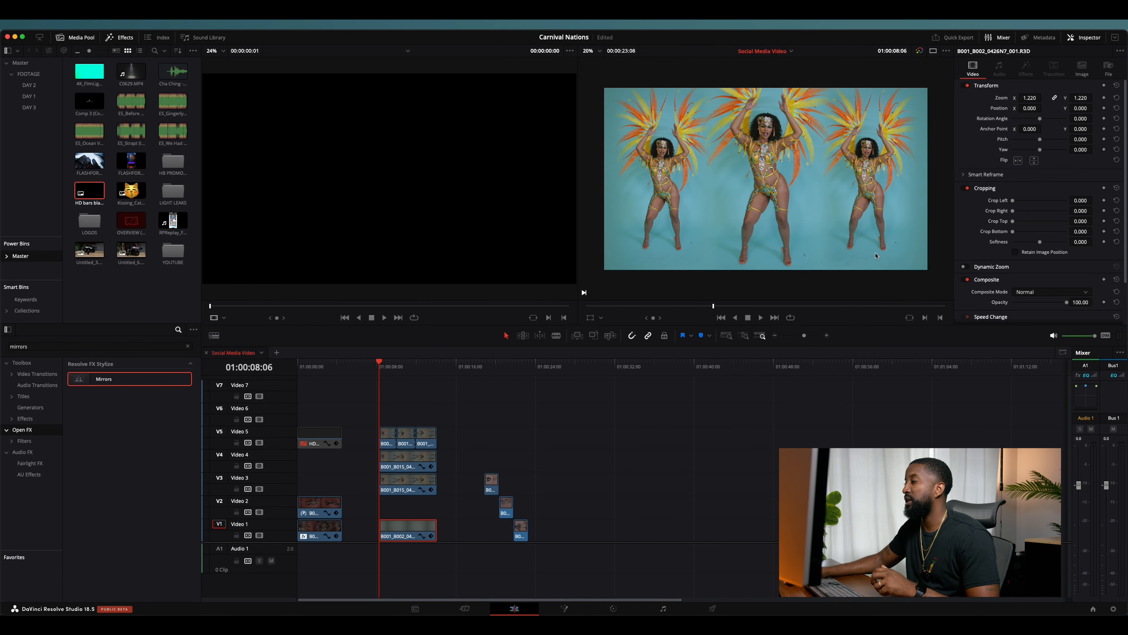
Play the teal three-dancer section from 01:00:08:06, and move on to the pink-backdrop clip on Video 3.
key("space")
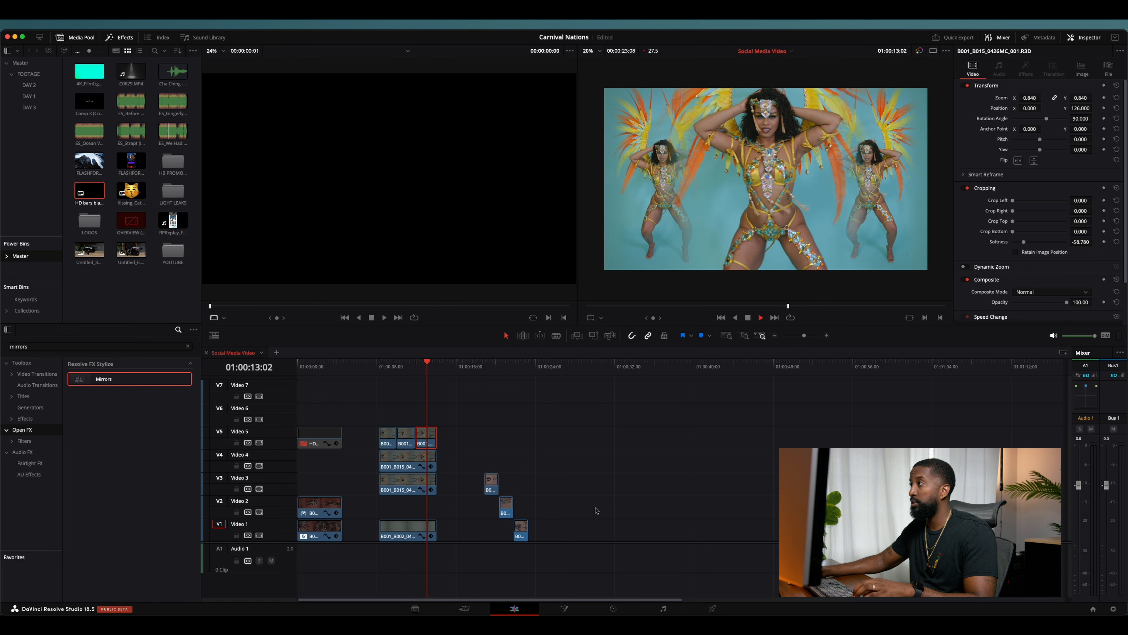
key("space")
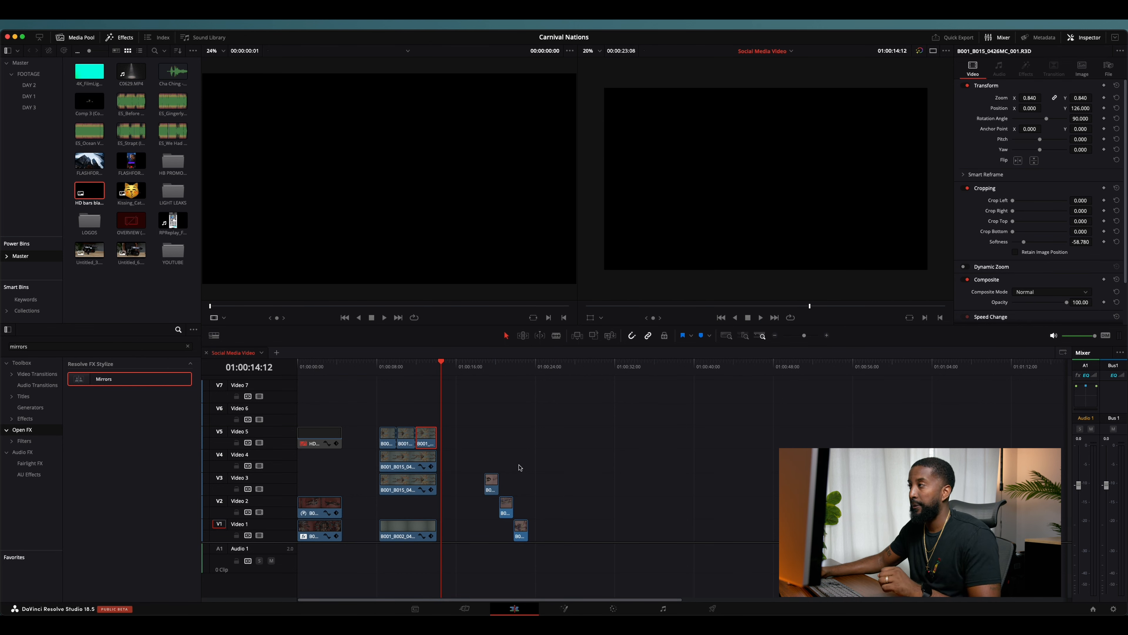
left_click(480, 369)
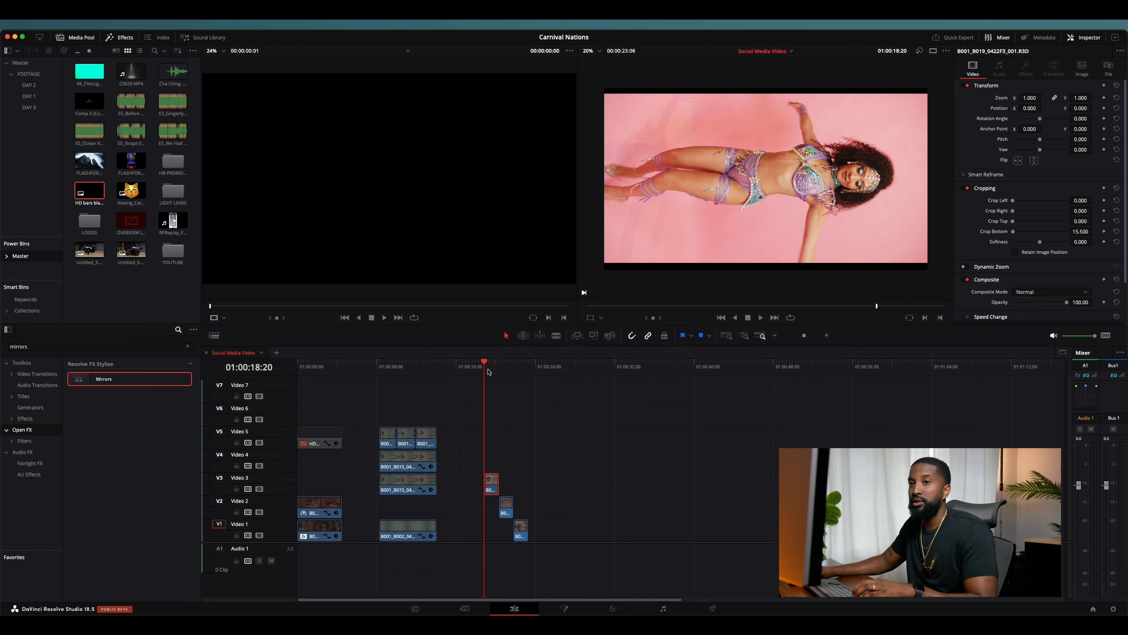
Rotate the three pink-backdrop clips on Video 1, 2 and 3 by 90 degrees, and play through them to check their orientation.
key("space")
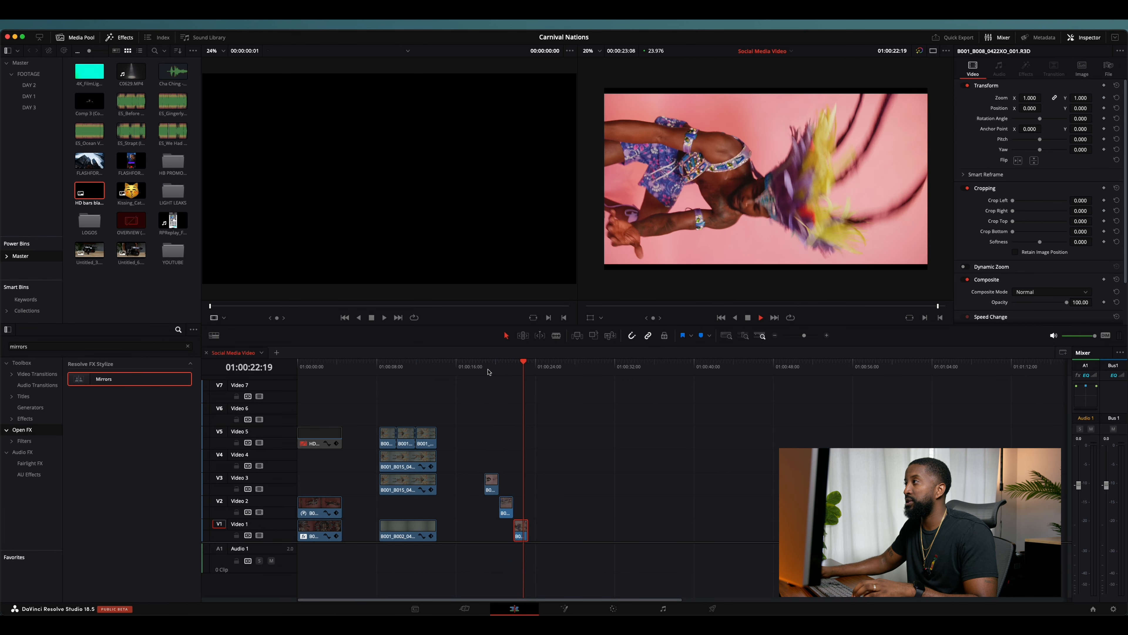
left_click(490, 373)
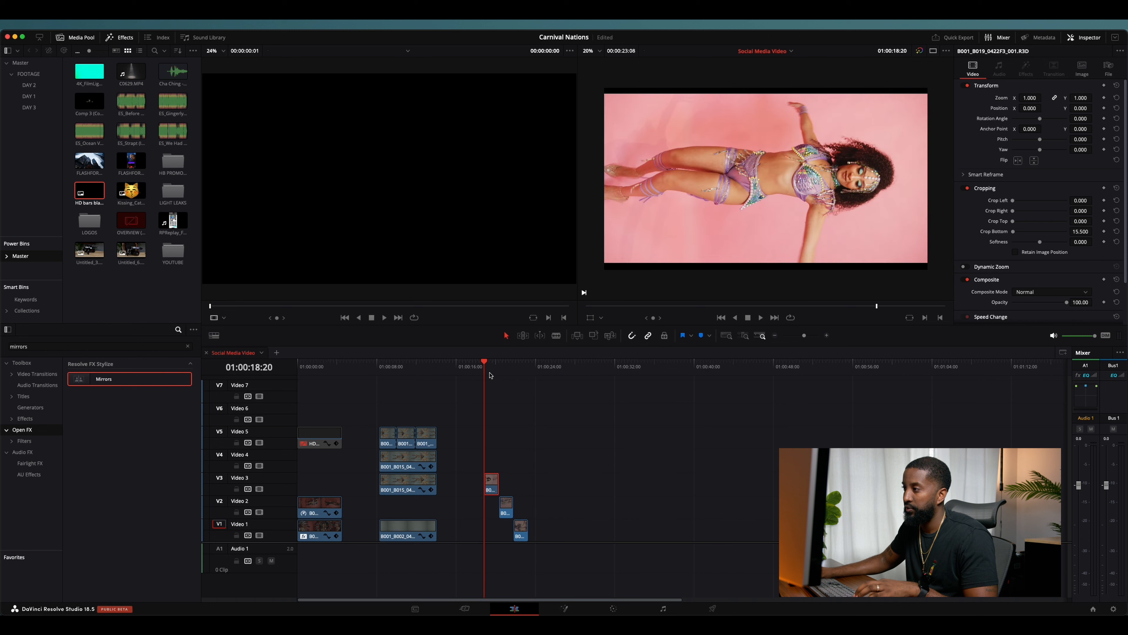
left_click_drag(493, 452, 535, 550)
left_click(1075, 118)
type("90")
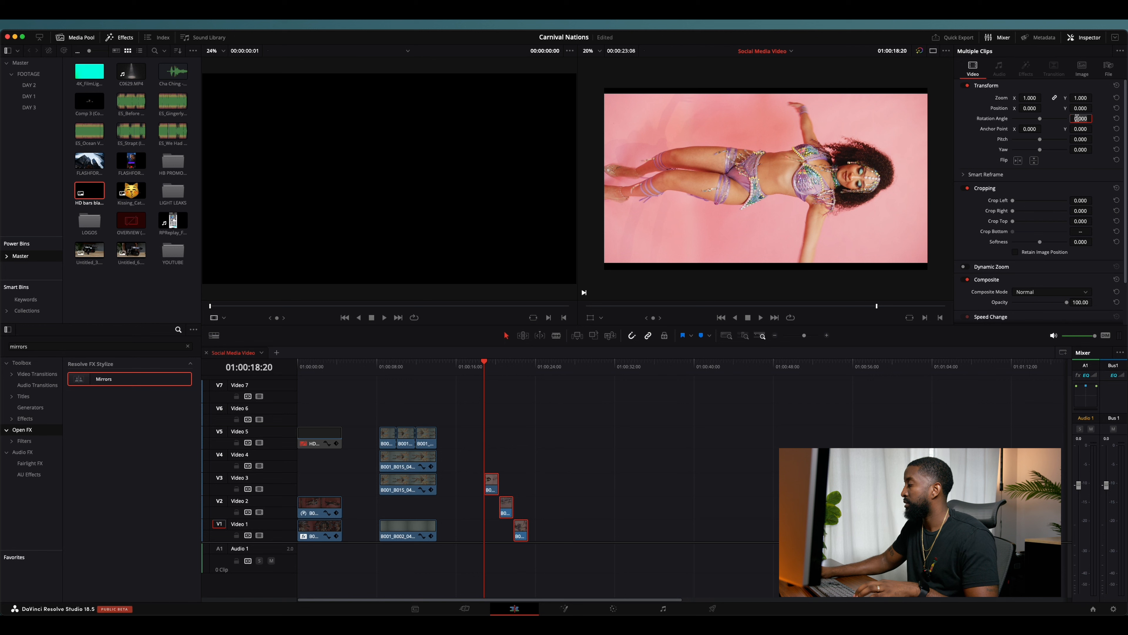
key("Return")
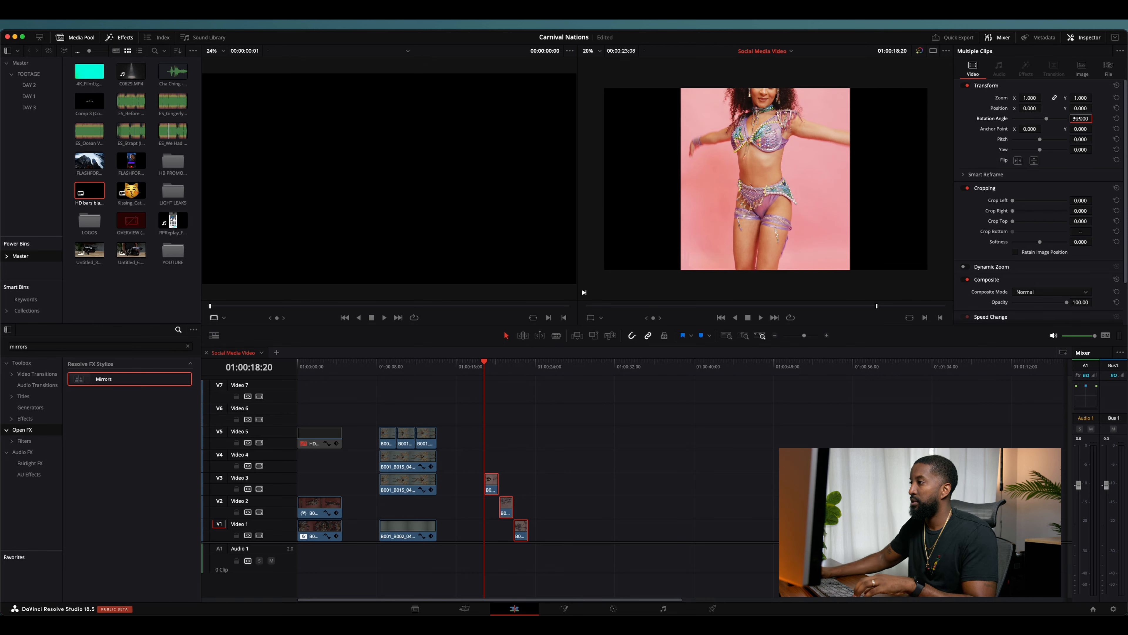
key("space")
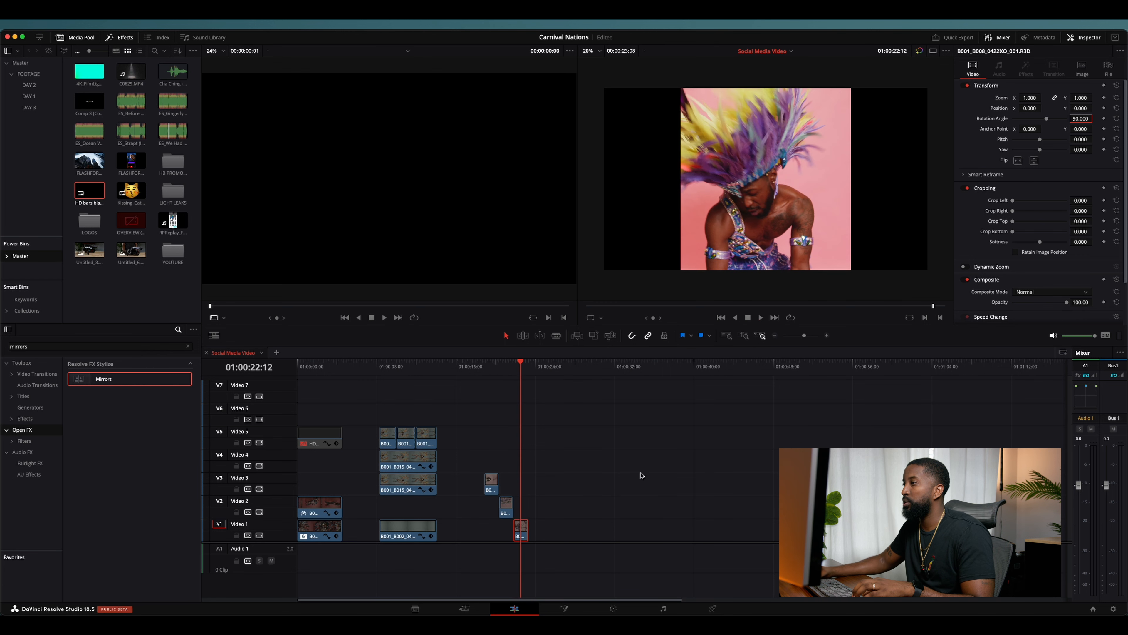
Scale the three pink-backdrop clips together to a zoom of 0.560 so each full portrait frame fits.
left_click_drag(489, 462, 537, 550)
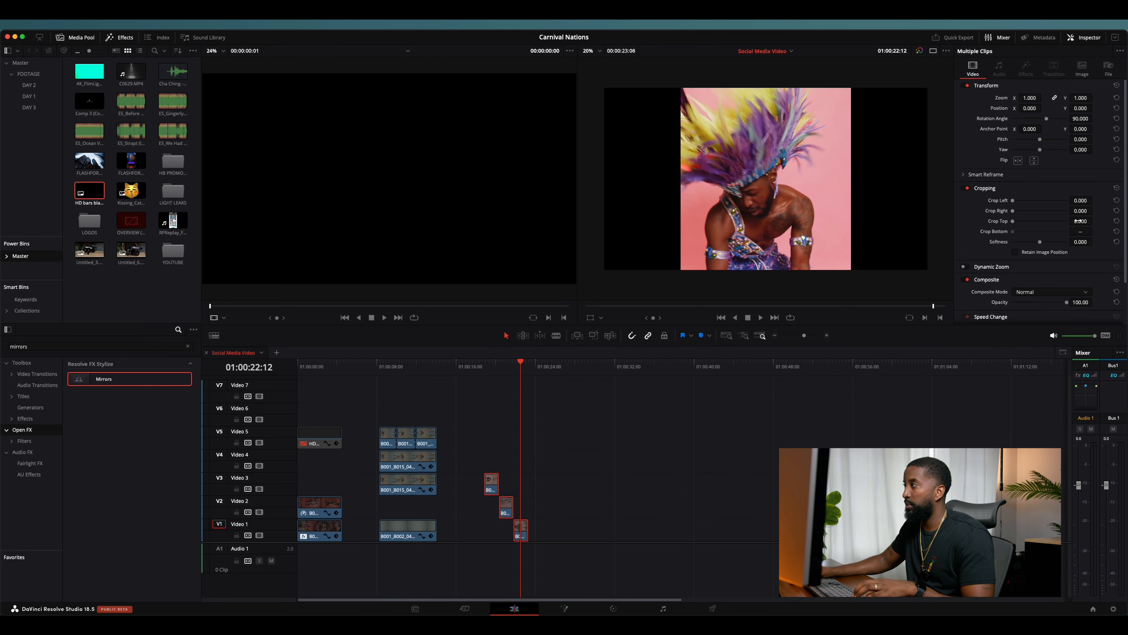
left_click_drag(1030, 97, 1015, 99)
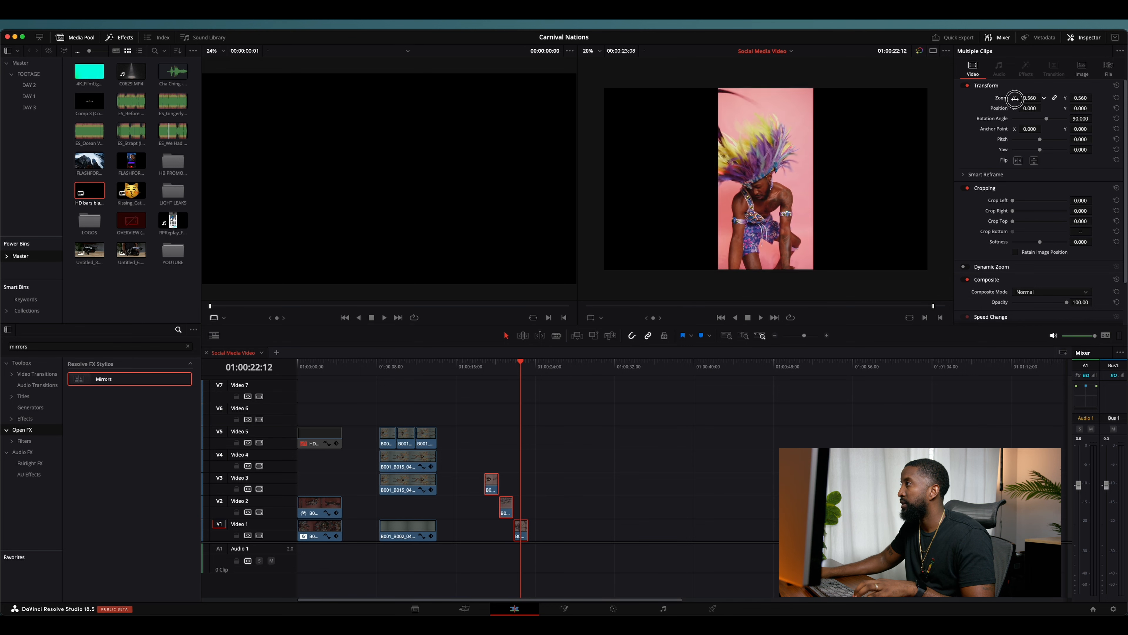
left_click(701, 442)
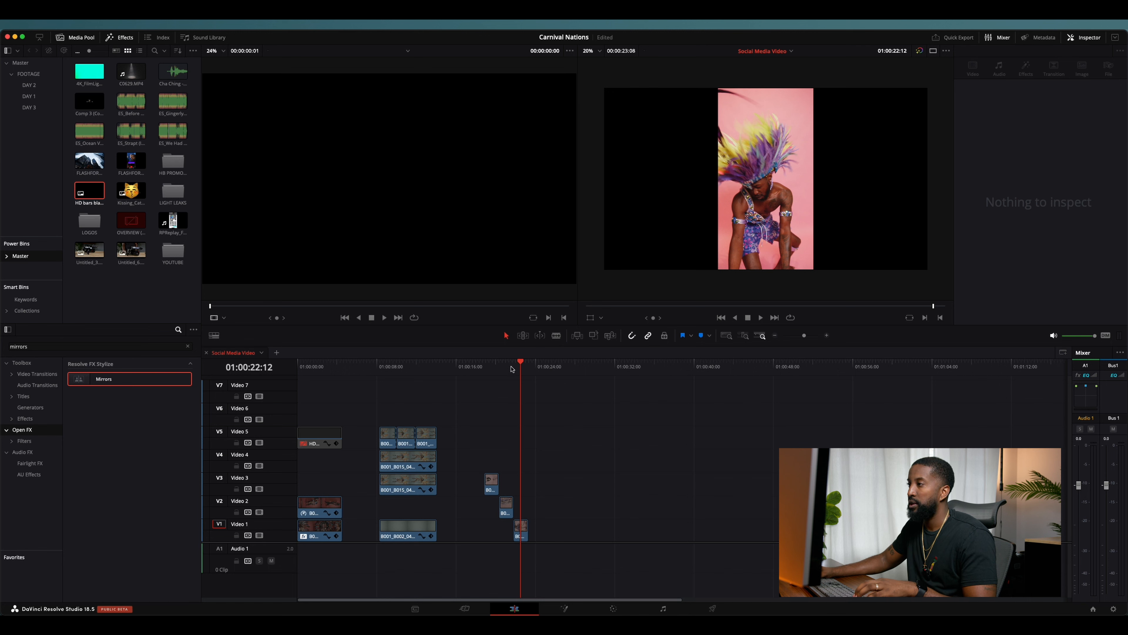
Stack the pink-backdrop clips from Video 1 and Video 2 directly beneath the Video 3 clip, starting at 01:00:18:20.
key("shift+v")
left_click_drag(508, 509, 495, 532)
left_click(487, 367)
left_click(493, 484)
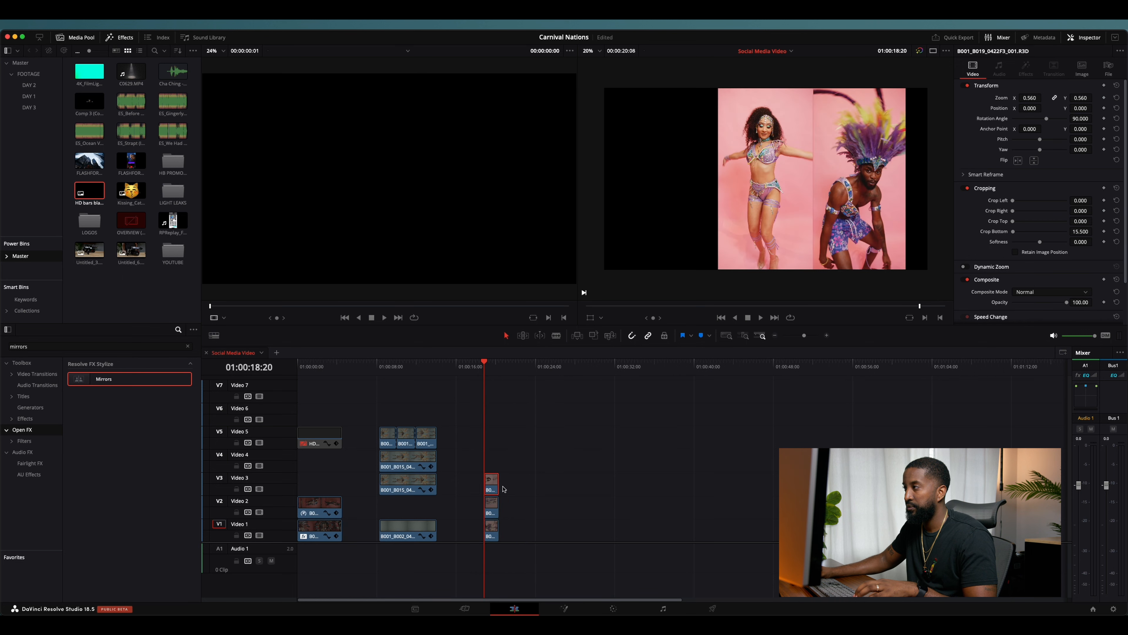
Offset the Video 1 clip farther right in the frame to leave a gap, and shift the Video 2 clip to X position -1239.
left_click(492, 533)
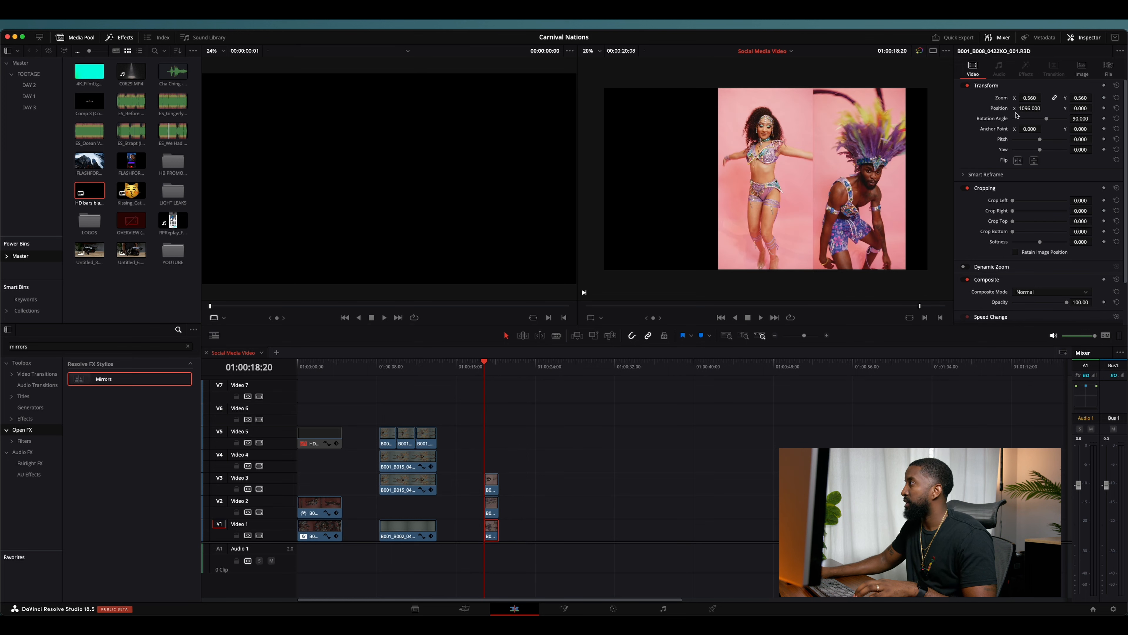
left_click_drag(1031, 108, 1092, 112)
left_click(492, 508)
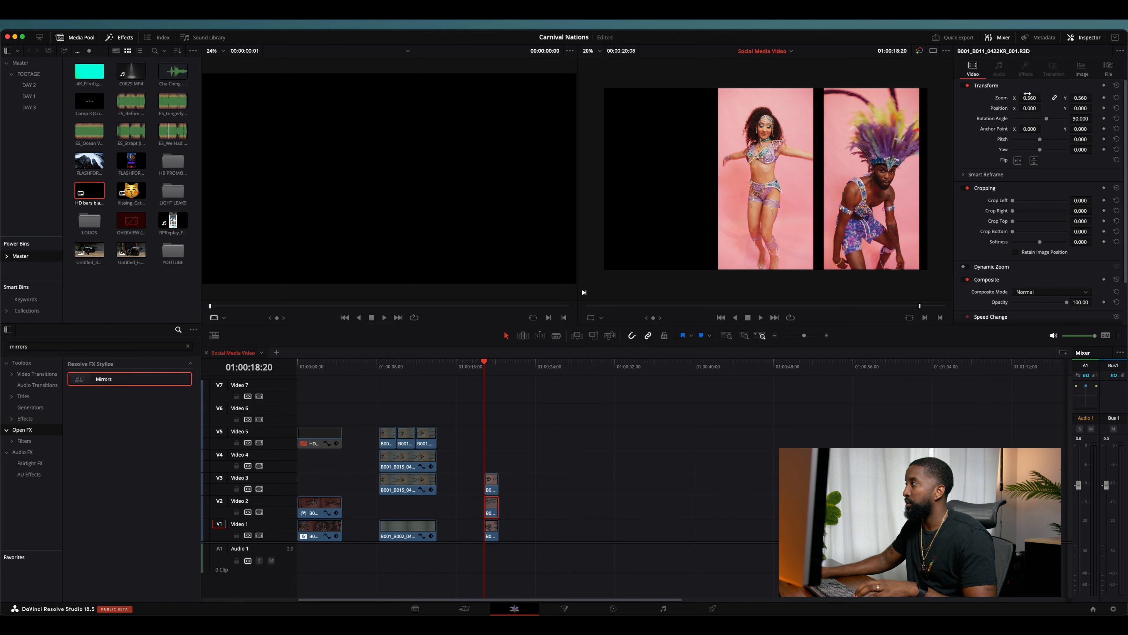
left_click_drag(1037, 111, 522, 167)
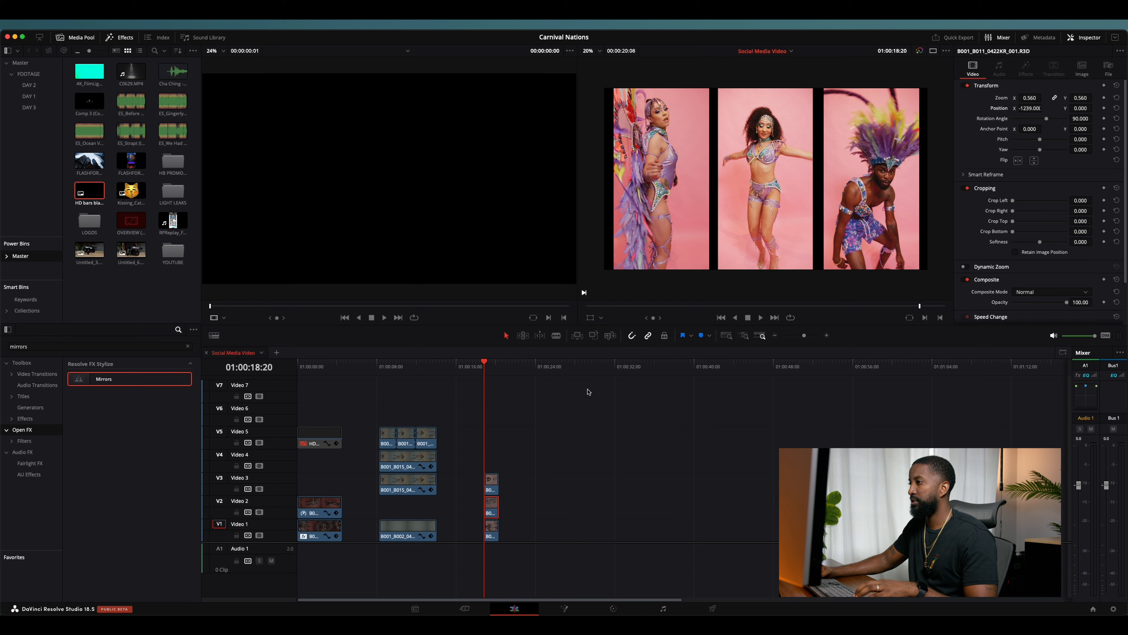